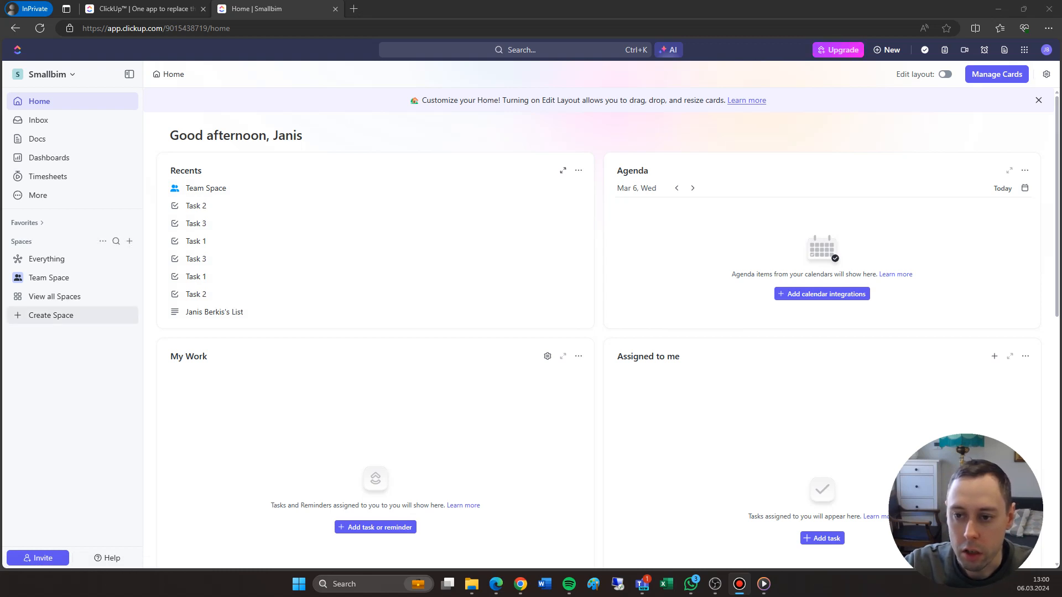
# Create a Space named "My House Project" with the Starter workflow
pyautogui.click(51, 315)
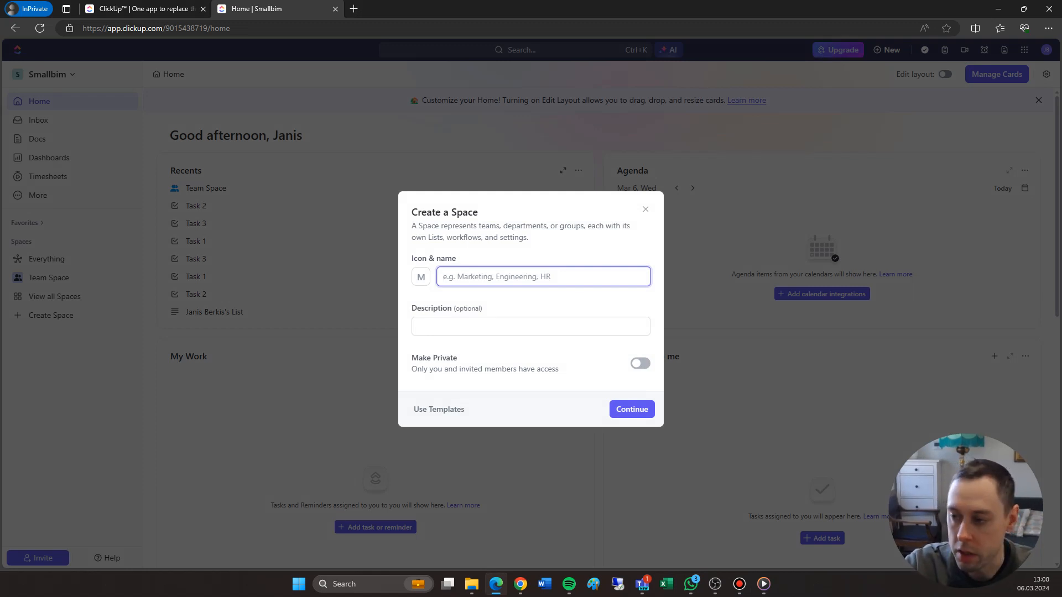
pyautogui.write('My House ')
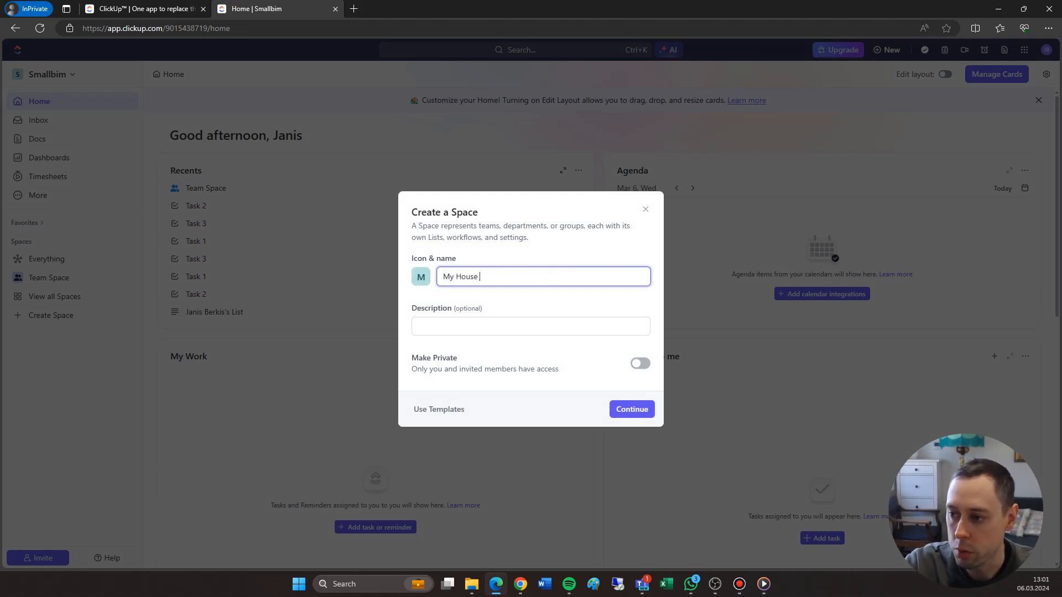
pyautogui.write('Pro')
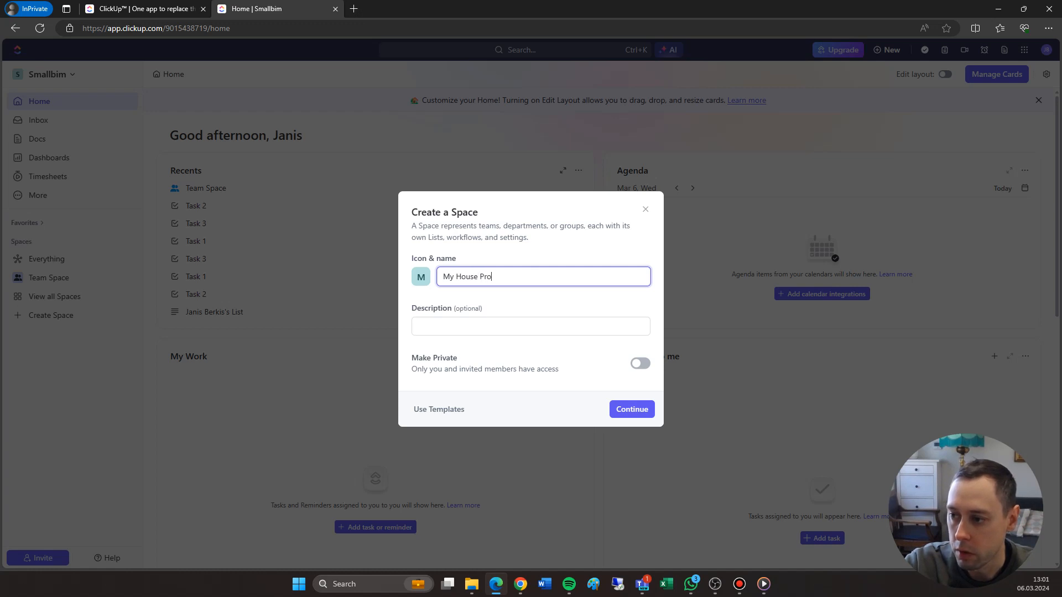
pyautogui.write('ject')
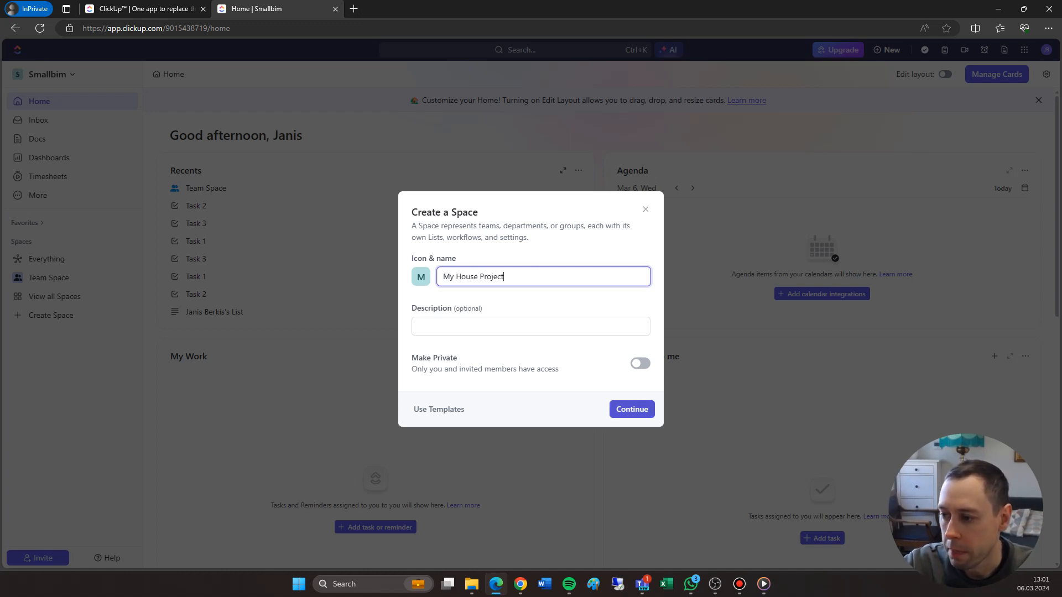
pyautogui.click(632, 409)
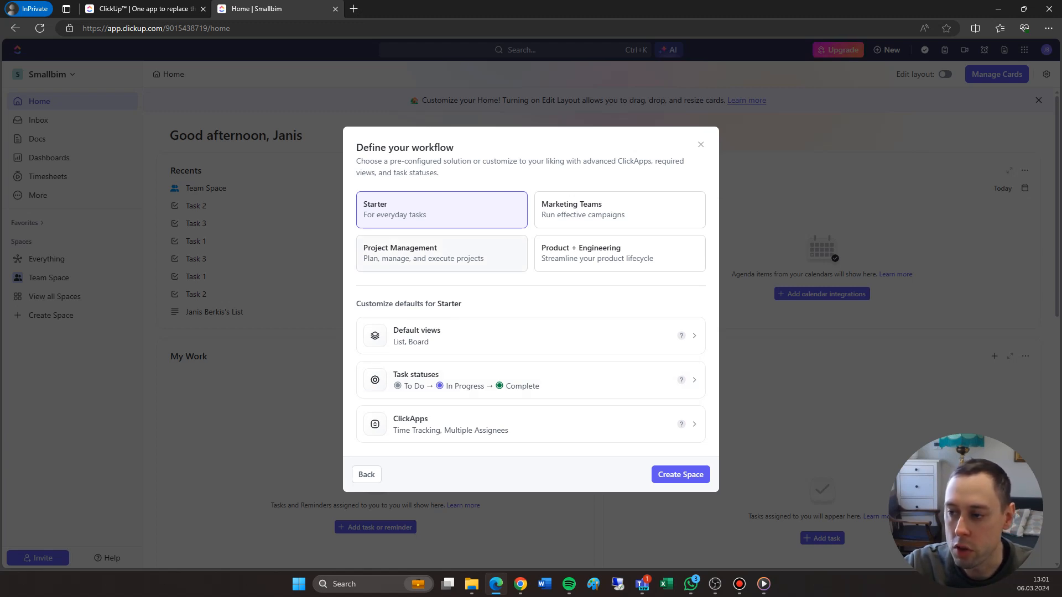
pyautogui.click(441, 253)
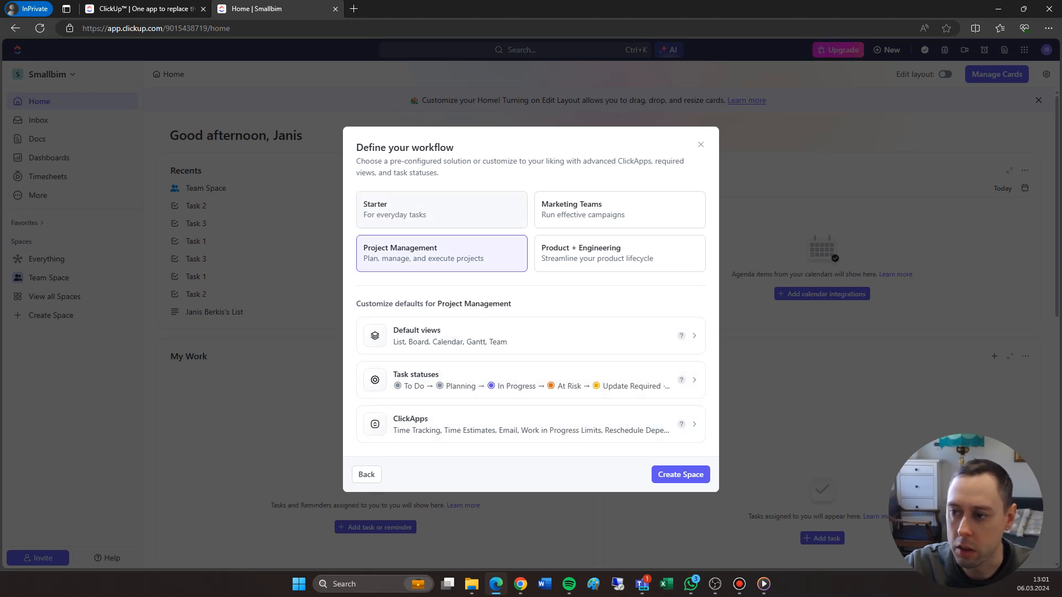
pyautogui.click(441, 210)
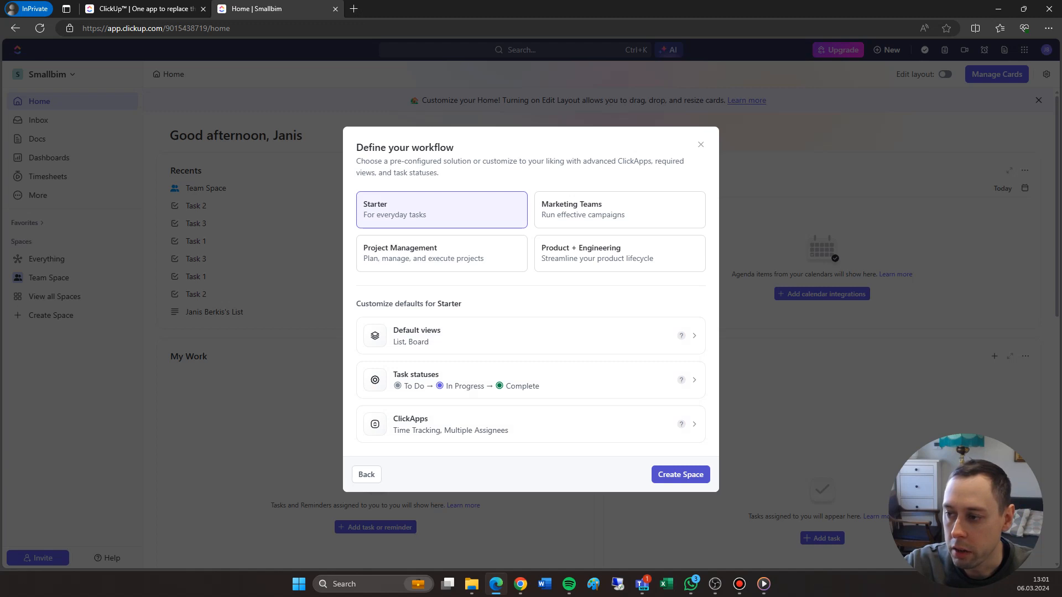
pyautogui.click(680, 474)
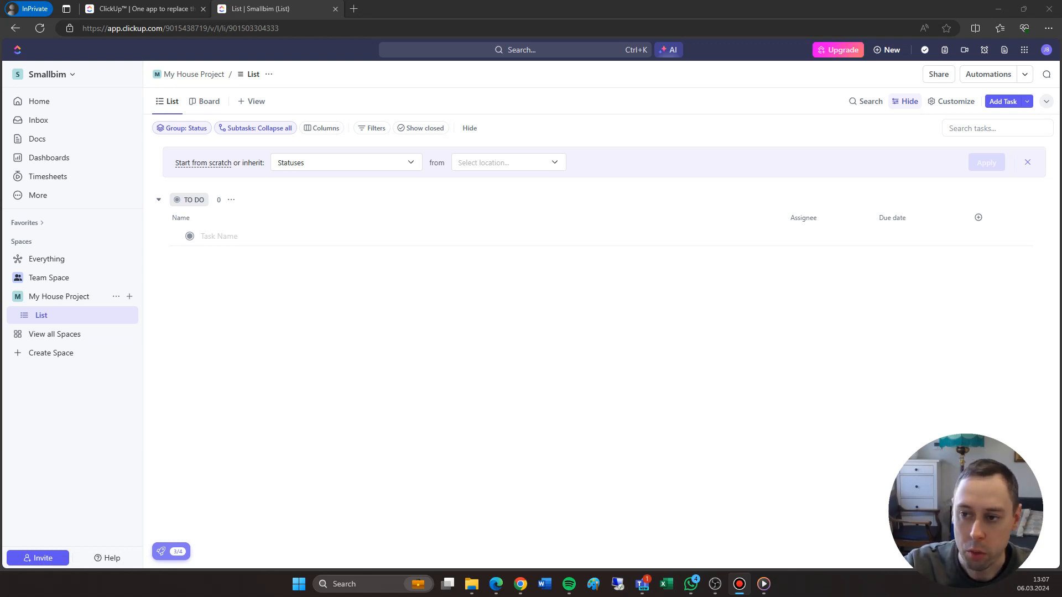
# Add a task named "Buy supplies" to the To Do group of the My House Project list
pyautogui.click(219, 236)
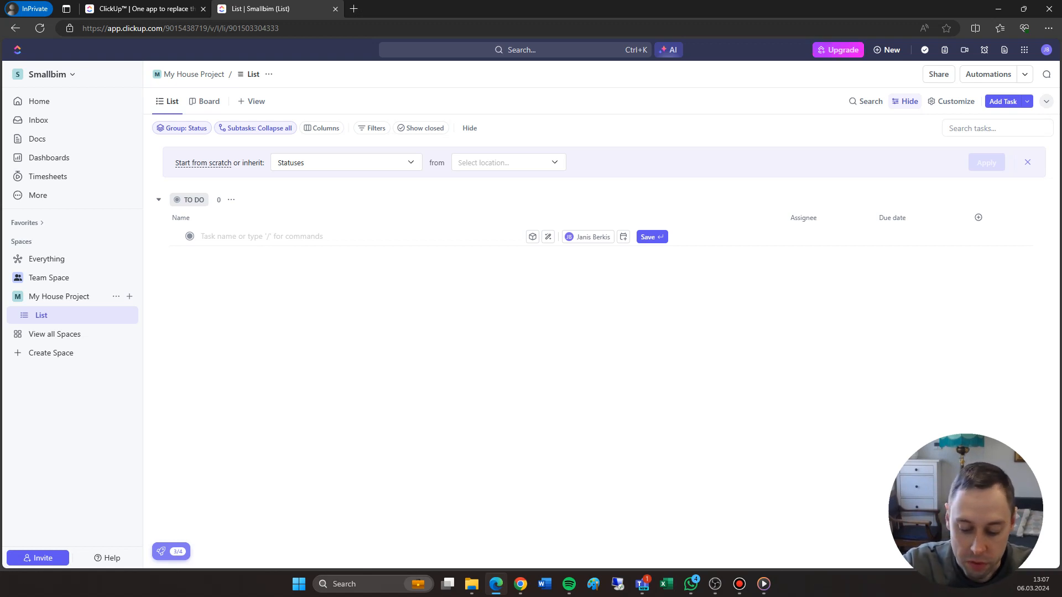
pyautogui.write('Bu')
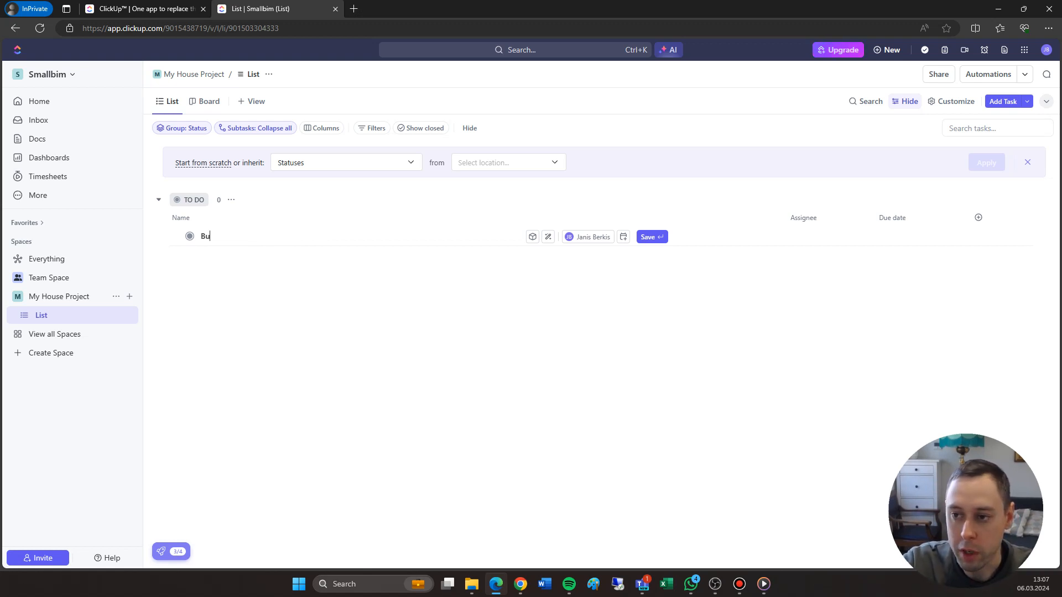
pyautogui.write('y supplies')
pyautogui.press('Return')
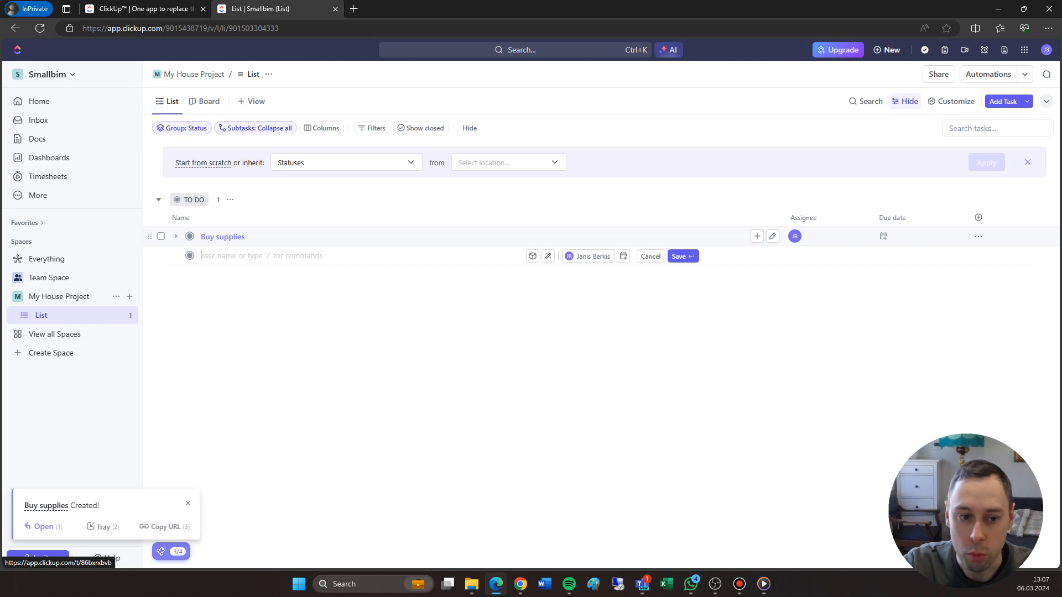
# Add a second To Do task named "Prepare the room for painting"
pyautogui.write('Prepare ')
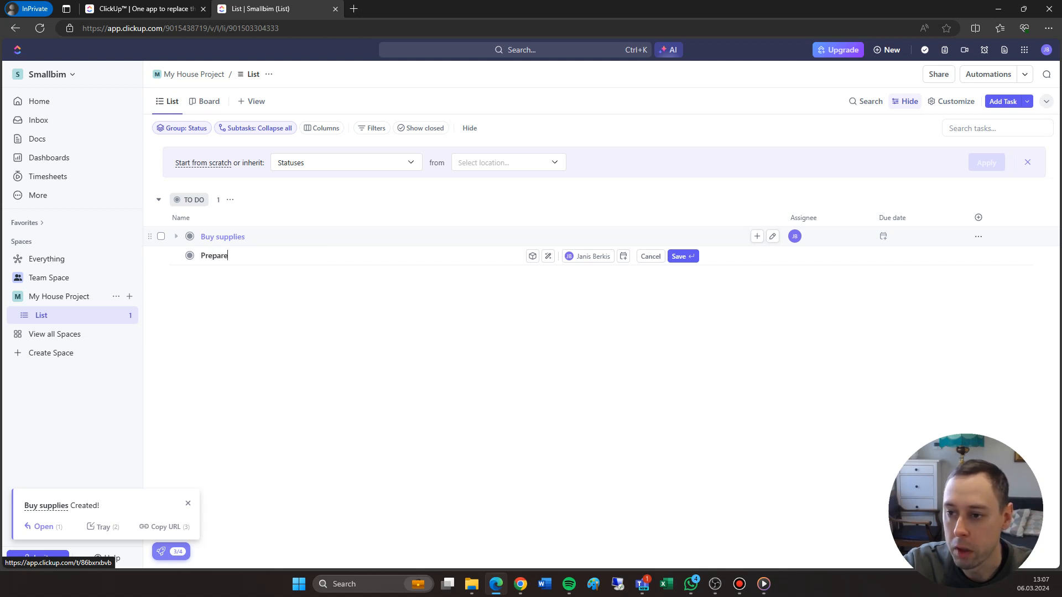
pyautogui.write('the room')
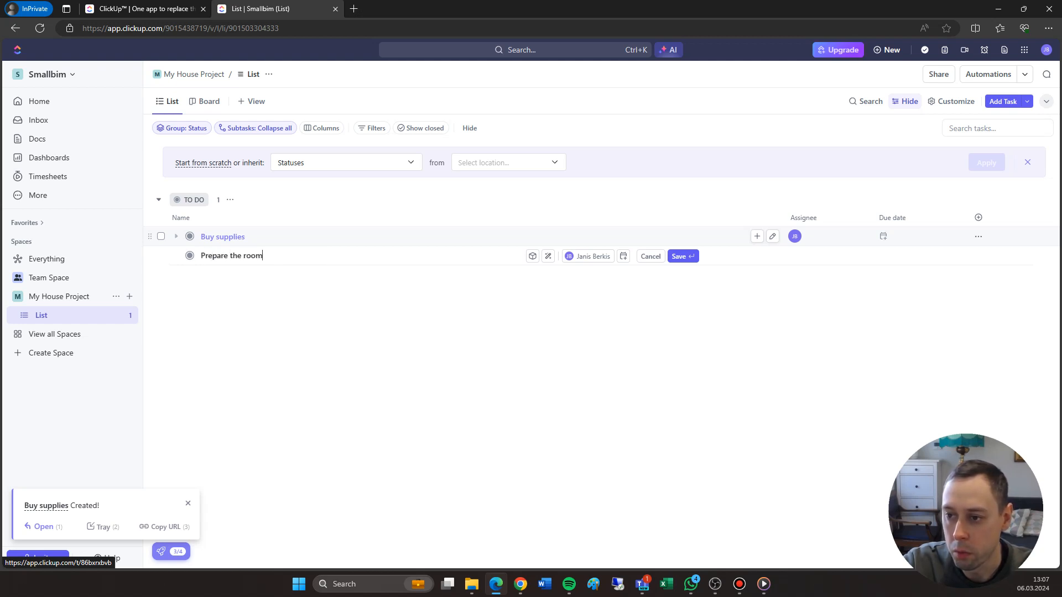
pyautogui.write(' for paiti')
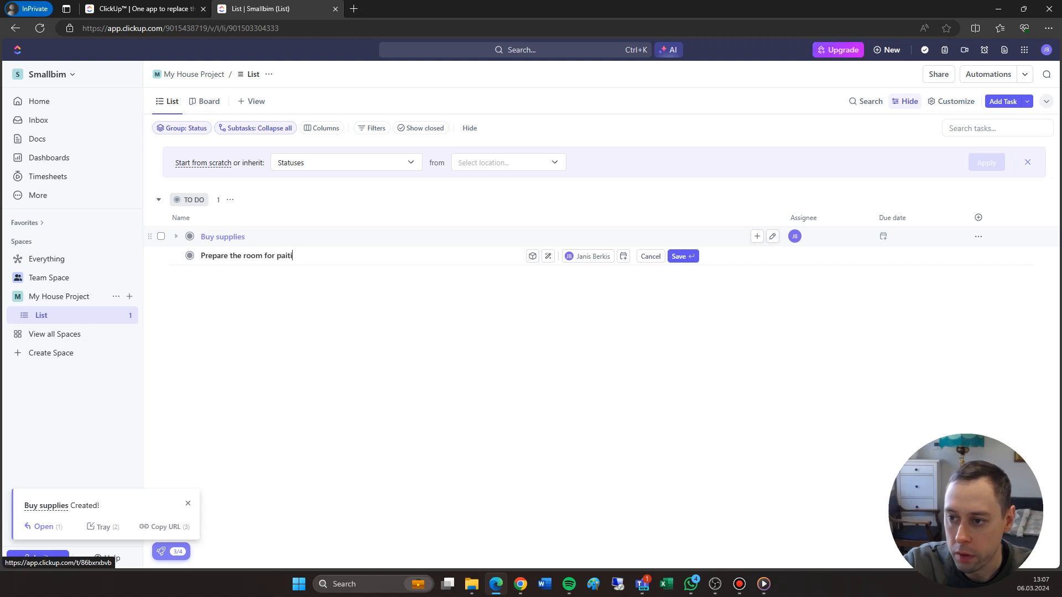
pyautogui.press('BackSpace')
pyautogui.press('BackSpace')
pyautogui.write('nting')
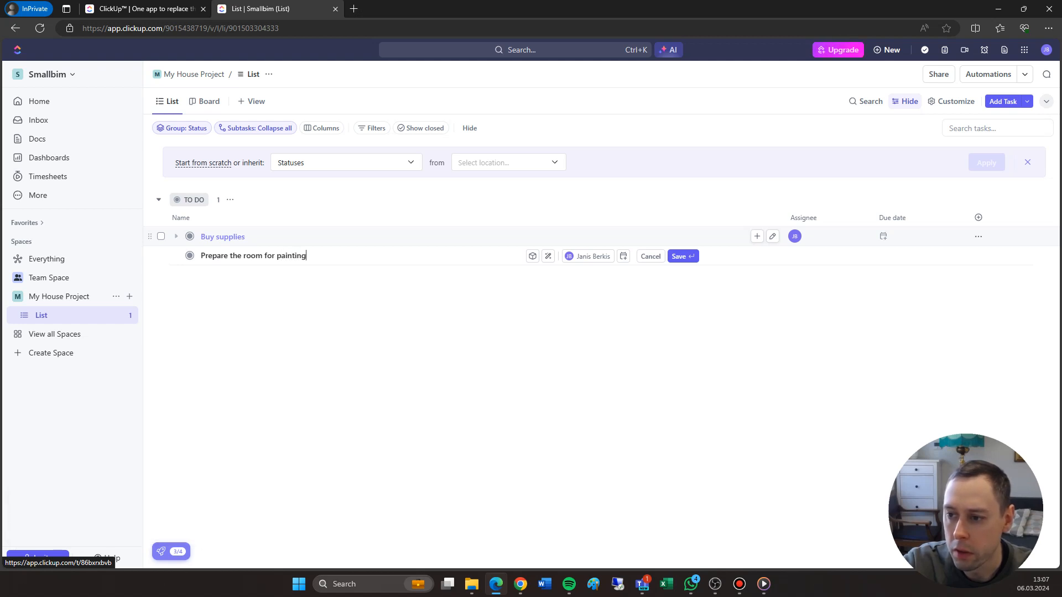
pyautogui.press('Return')
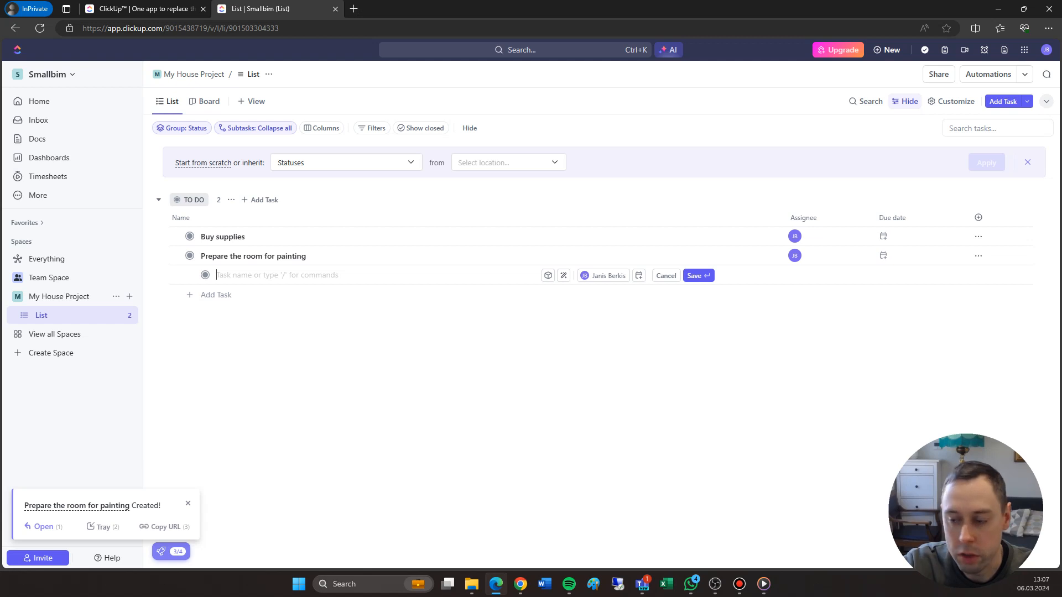
# Add the subtasks "cover the floors" and "move furniture" under "Prepare the room for painting"
pyautogui.write('cover the f')
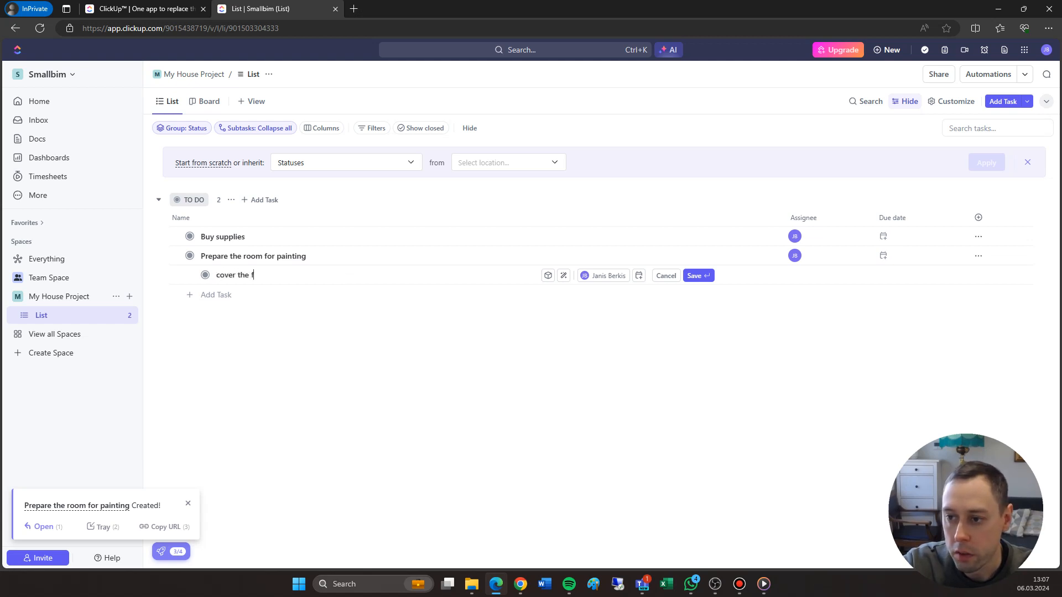
pyautogui.write('loors')
pyautogui.press('Return')
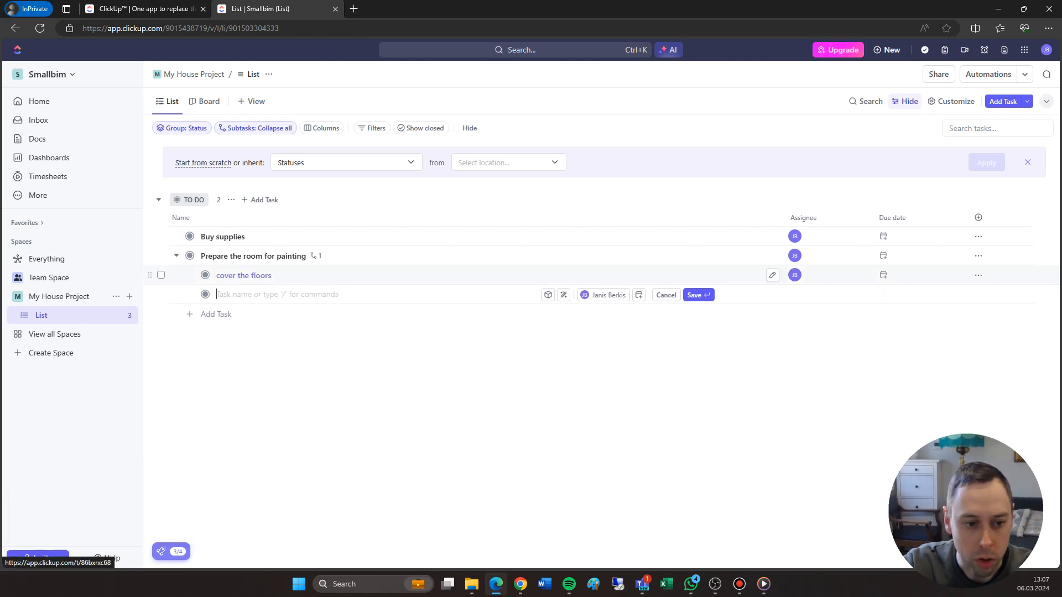
pyautogui.write('move ')
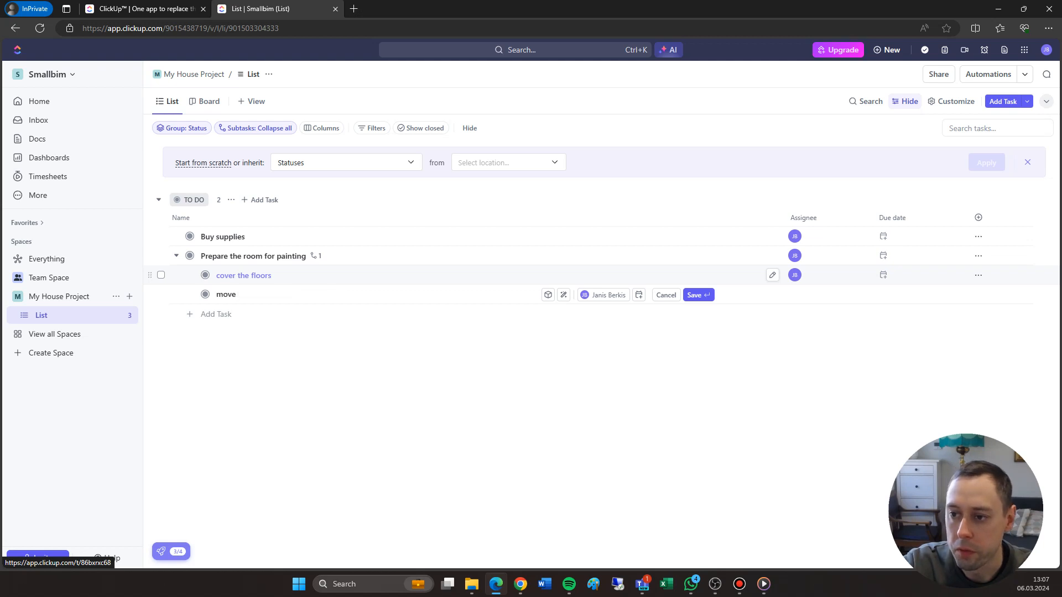
pyautogui.write('furniture')
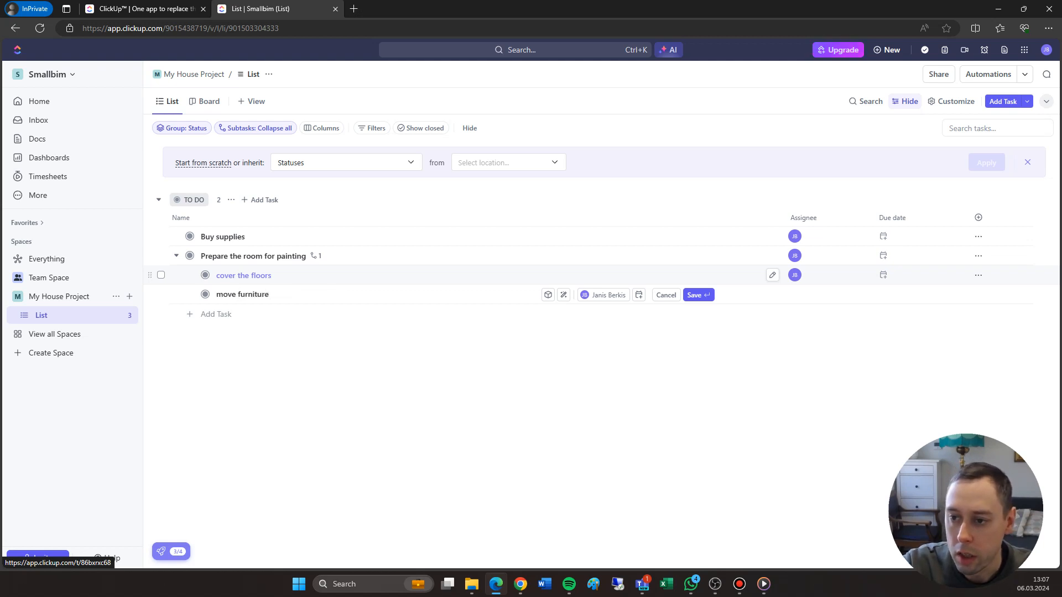
pyautogui.press('Return')
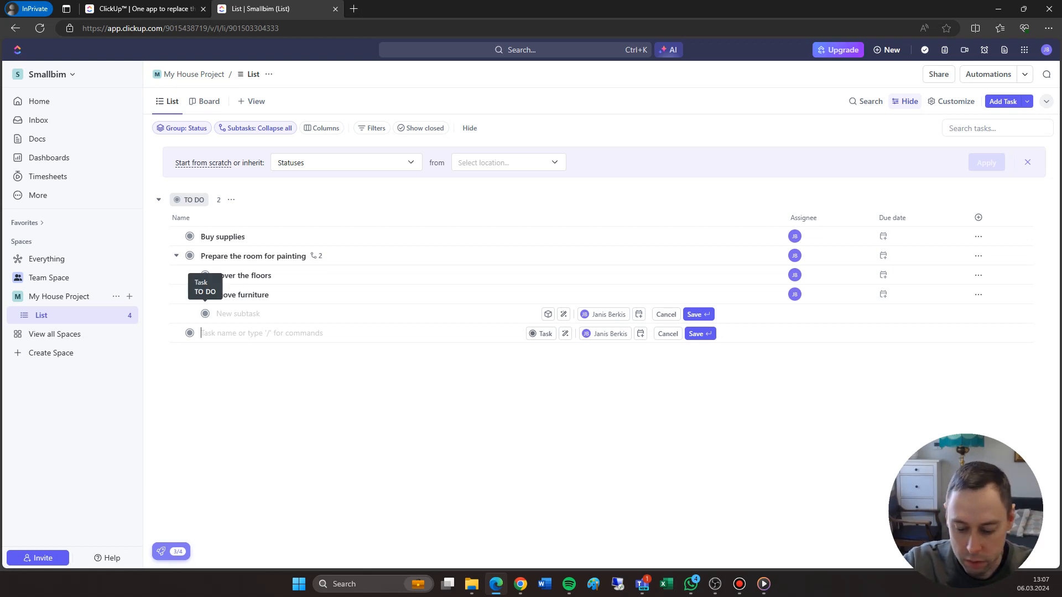
# Add two main tasks to the list, "Paint the first time" and "Paint the second time"
pyautogui.write('P')
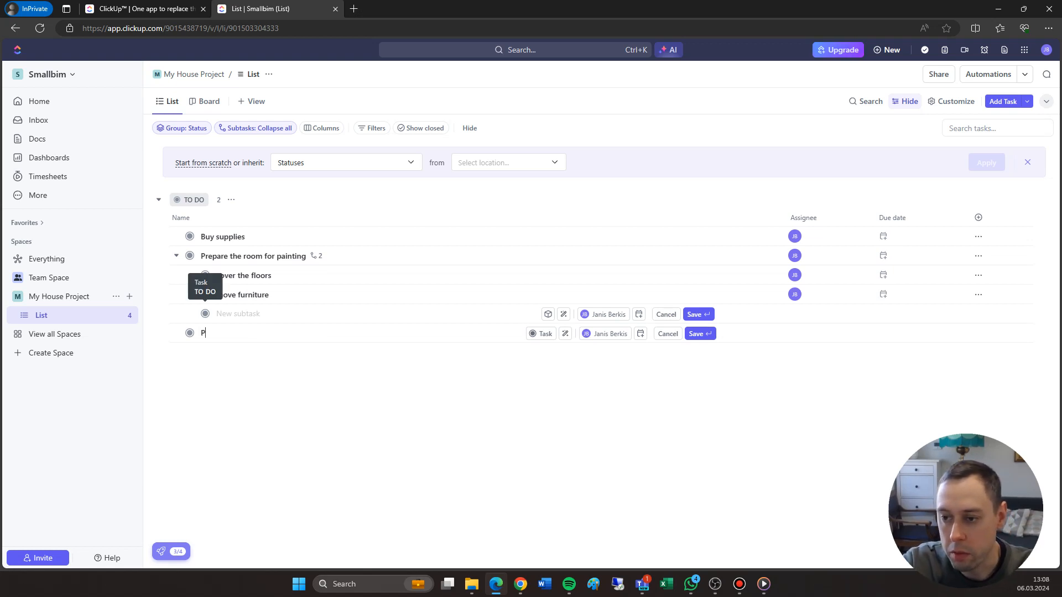
pyautogui.write('aint the first time')
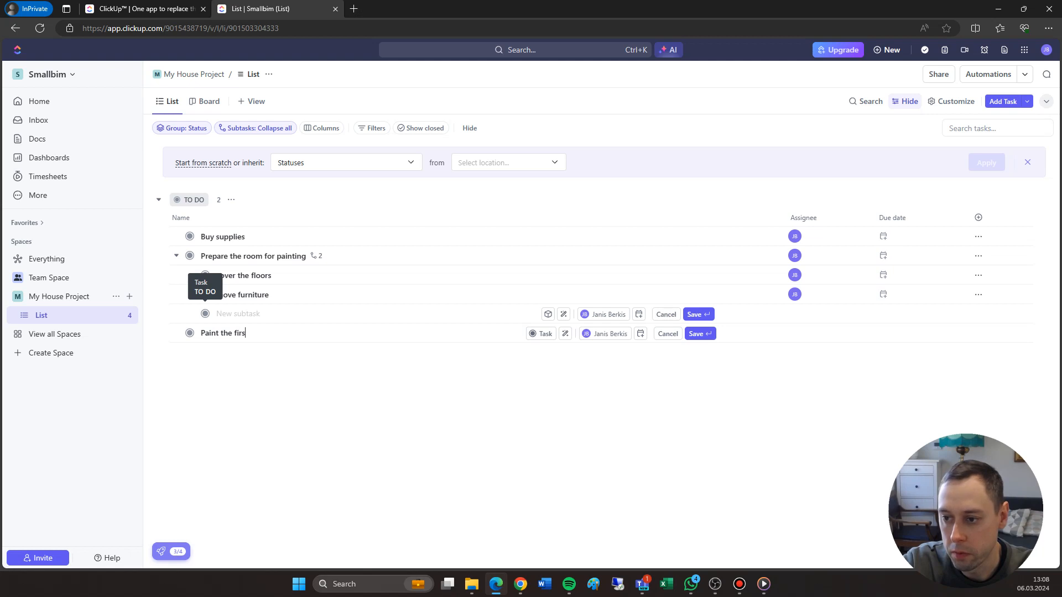
pyautogui.press('Return')
pyautogui.write('Paint the second t')
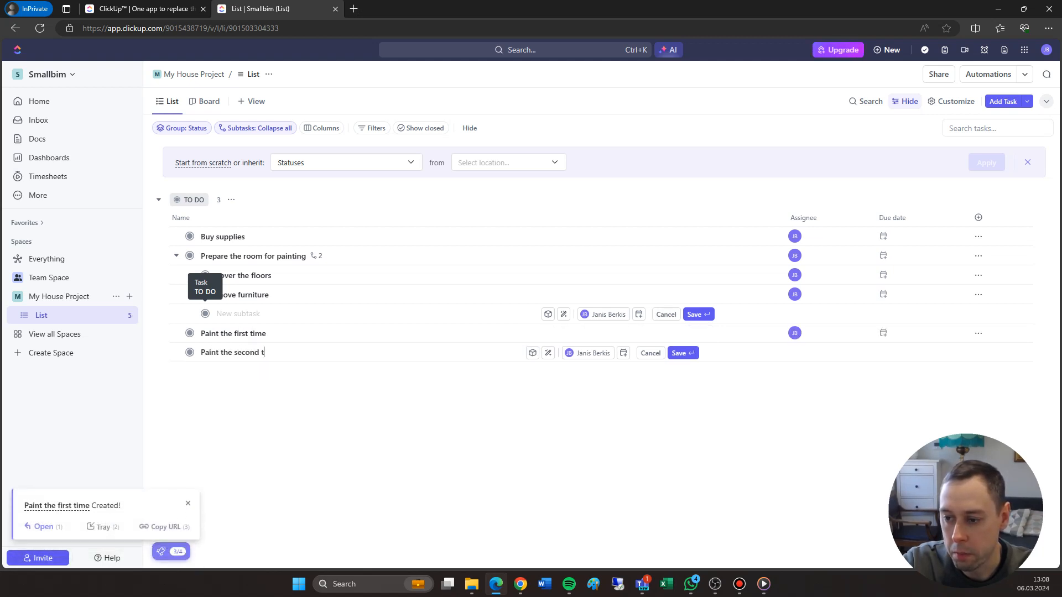
pyautogui.press('BackSpace')
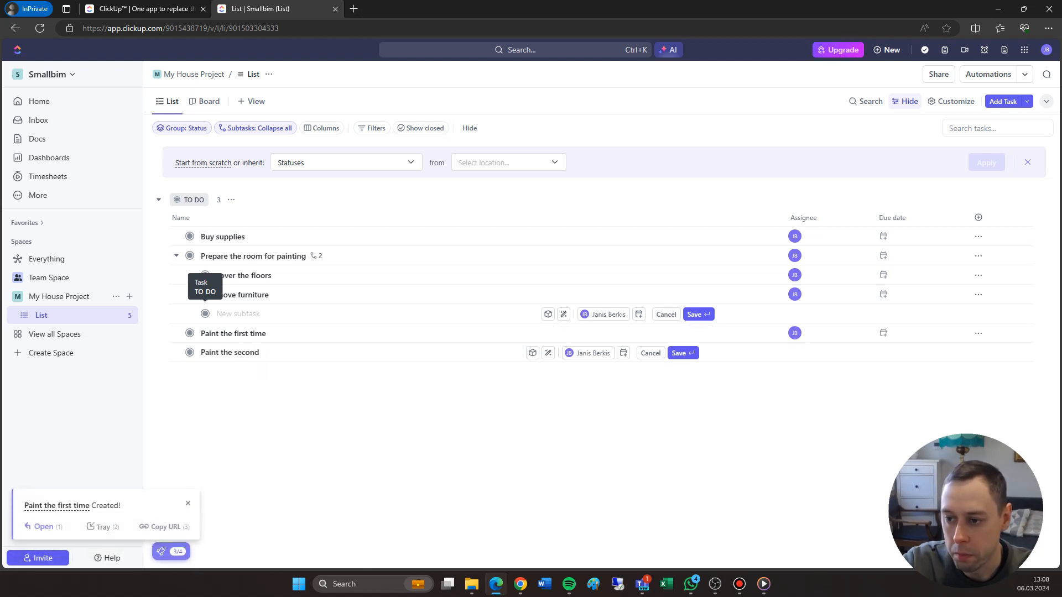
pyautogui.write('time')
pyautogui.press('Return')
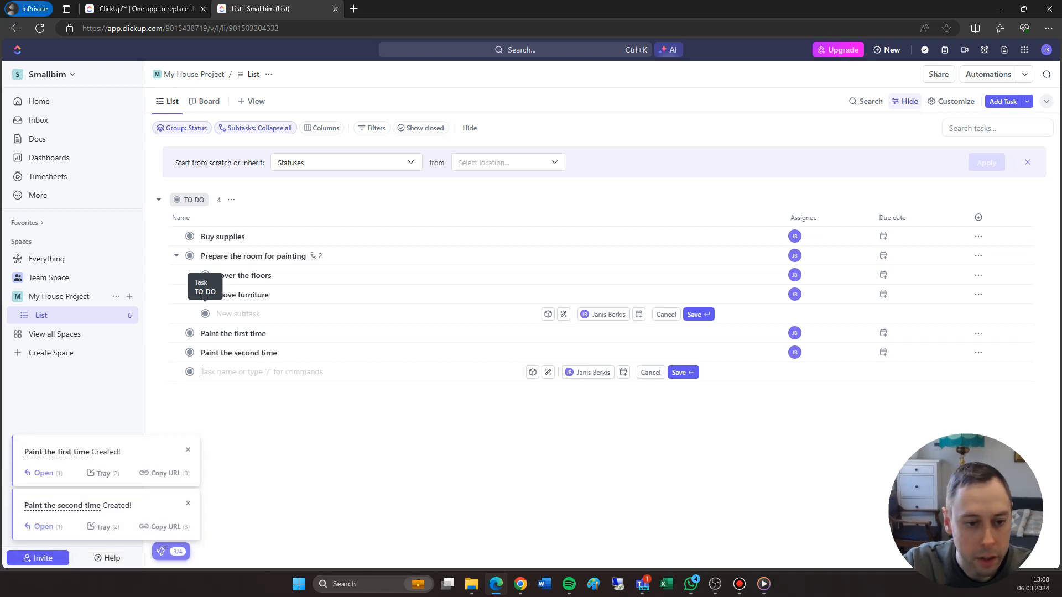
# Add a final main task named "Clean the room"
pyautogui.write('C')
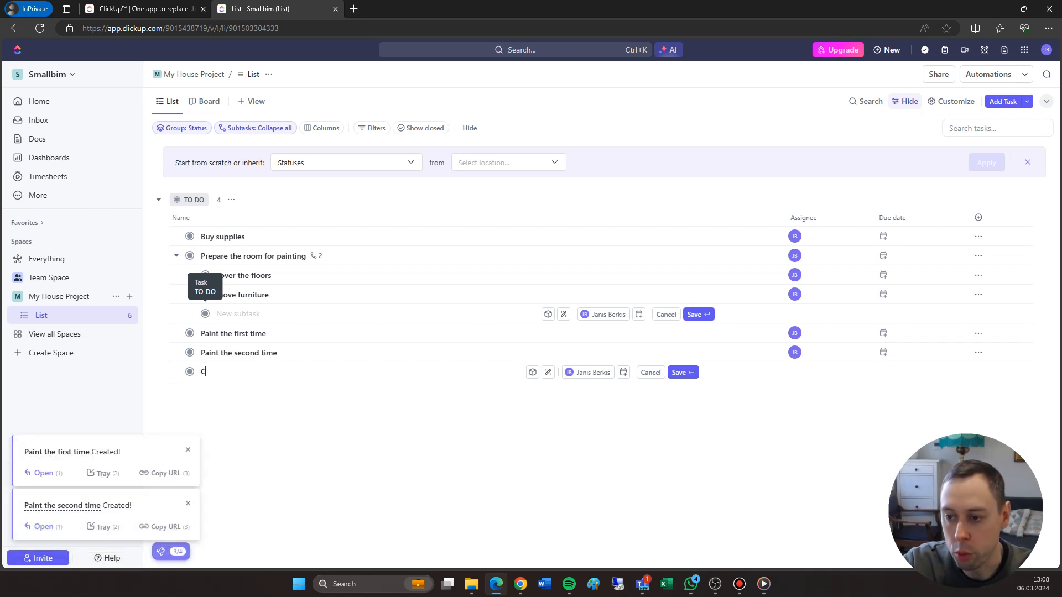
pyautogui.write('lean the room')
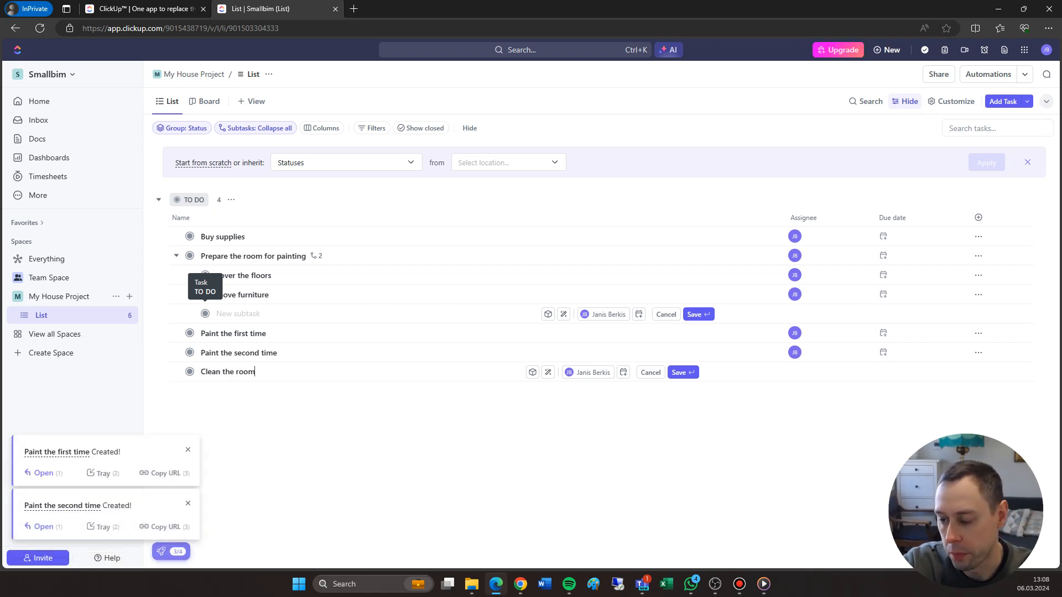
pyautogui.press('Return')
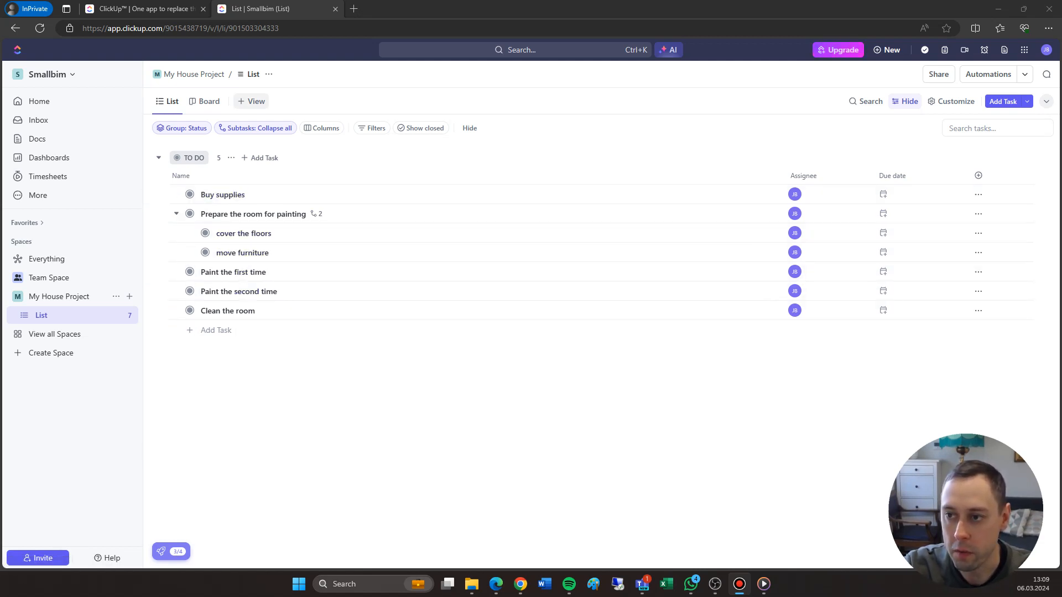
# Add a Gantt view to the list and expand the subtasks of "Prepare the room for painting" in it
pyautogui.click(252, 102)
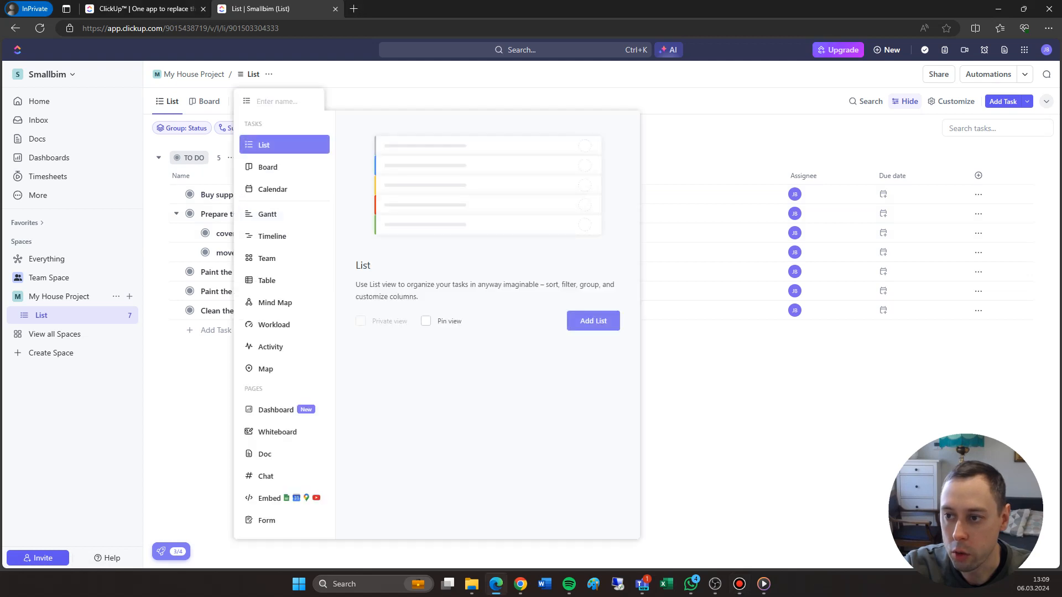
pyautogui.click(284, 214)
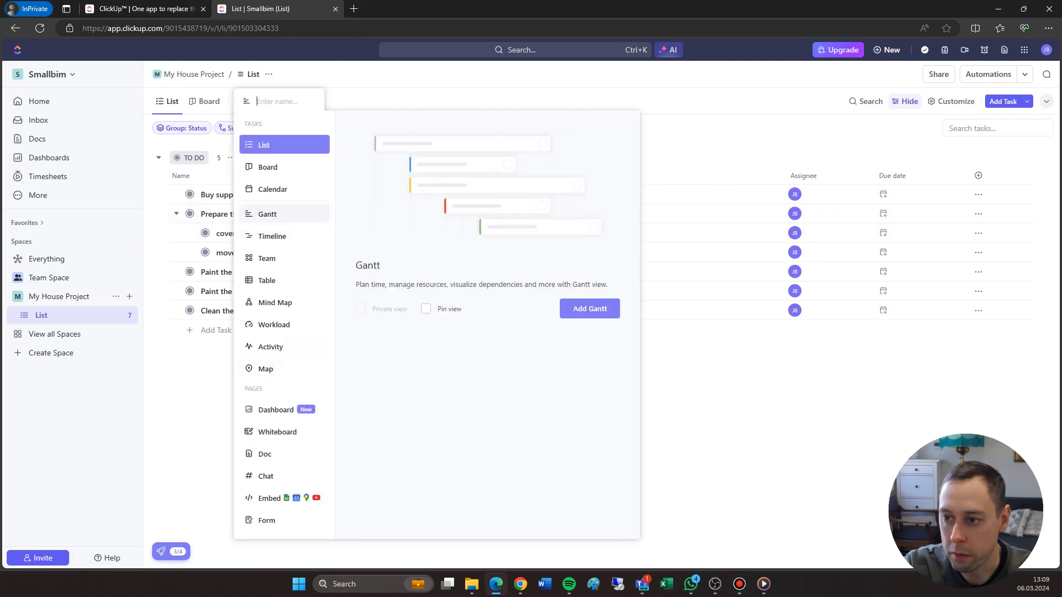
pyautogui.click(589, 308)
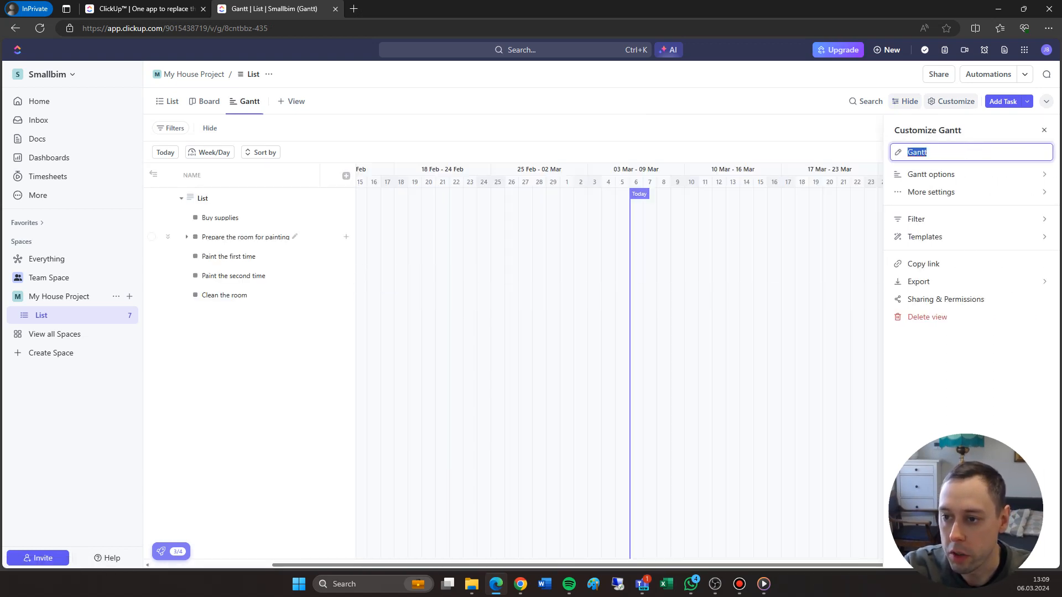
pyautogui.click(186, 236)
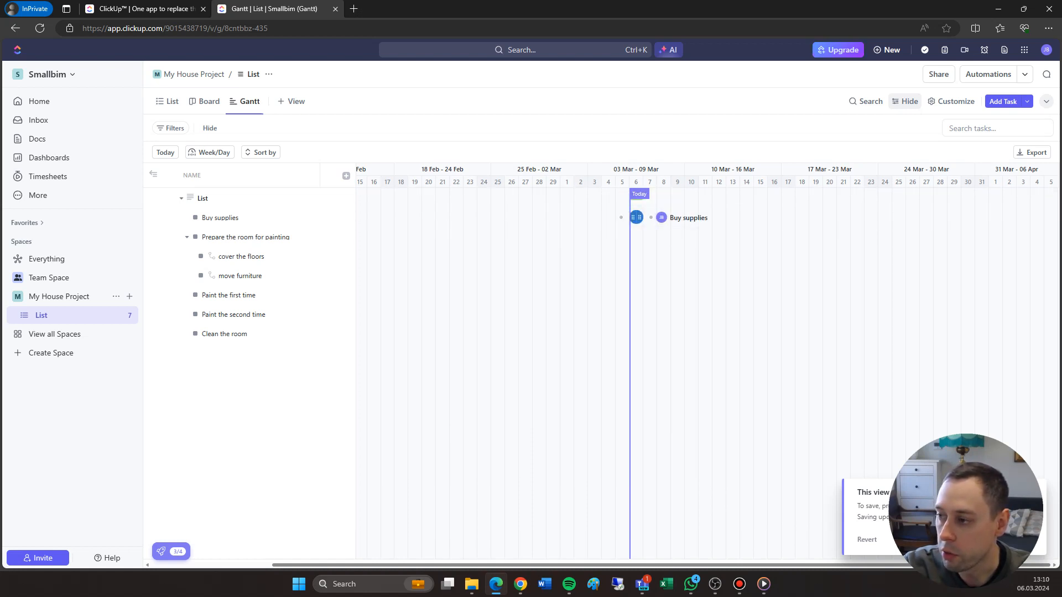
# Schedule "Buy supplies" from 6 to 11 March and place "Prepare the room for painting" on 12 March in the Gantt chart
pyautogui.moveTo(640, 217); pyautogui.dragTo(710, 218)
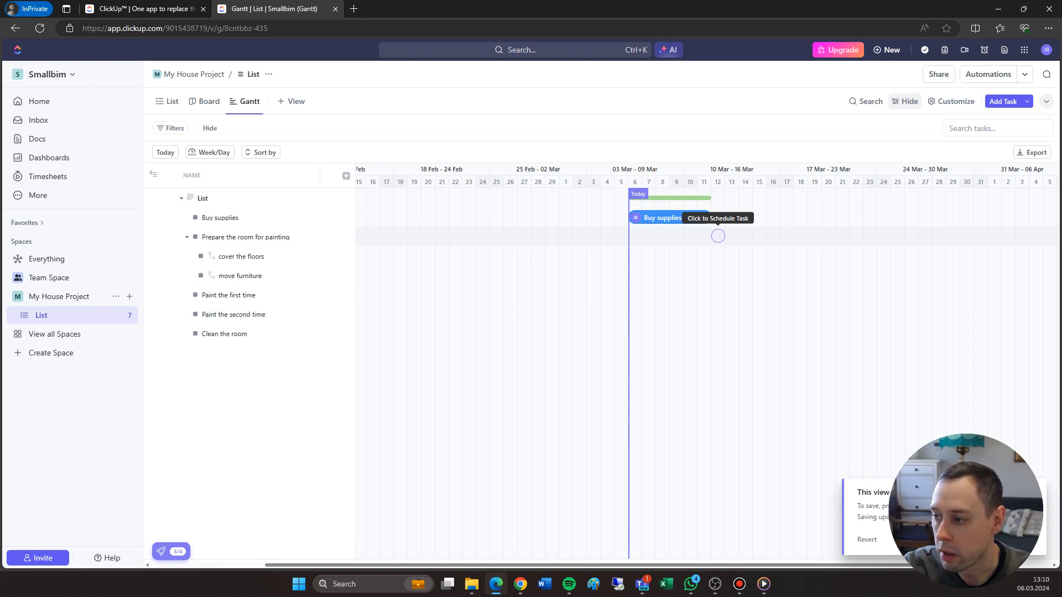
pyautogui.click(717, 236)
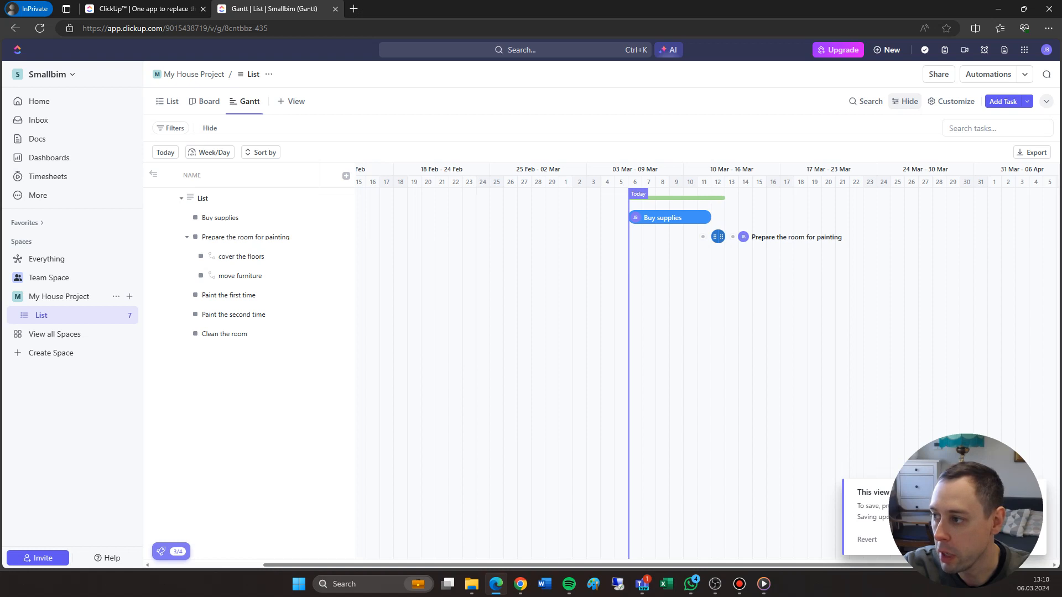
# Extend "Prepare the room for painting" to 14 March and schedule its subtasks "cover the floors" on 12 March and "move furniture" on 13 March
pyautogui.moveTo(721, 236)
pyautogui.mouseDown()
pyautogui.moveTo(766, 237)
pyautogui.moveTo(749, 236)
pyautogui.mouseUp()
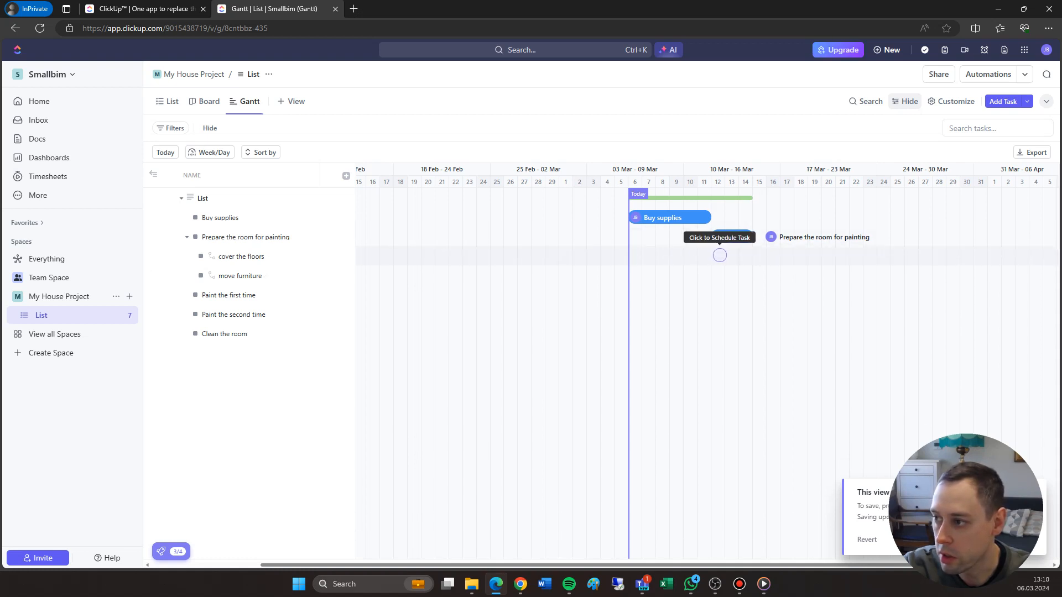
pyautogui.click(719, 254)
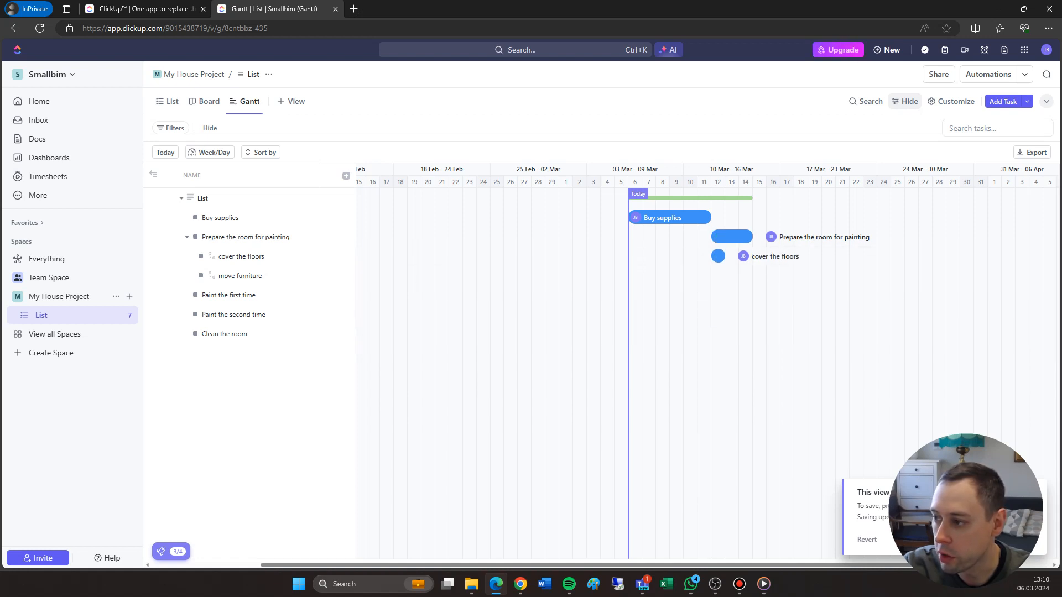
pyautogui.click(731, 274)
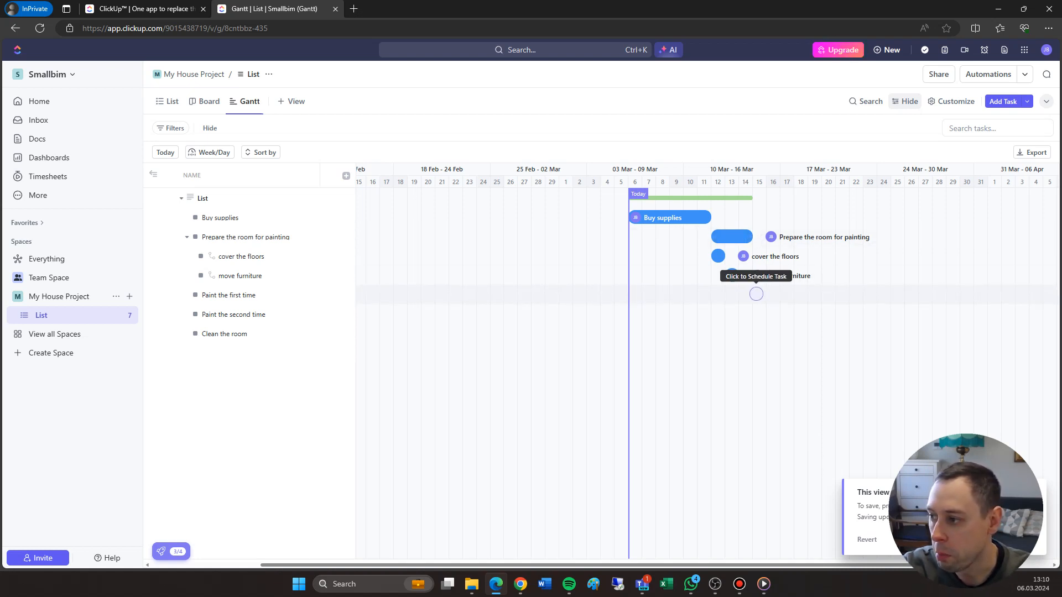
# Schedule "Paint the first time" for 15–17 March, "Paint the second time" for 18–20 March and "Clean the room" for 21–22 March
pyautogui.click(756, 294)
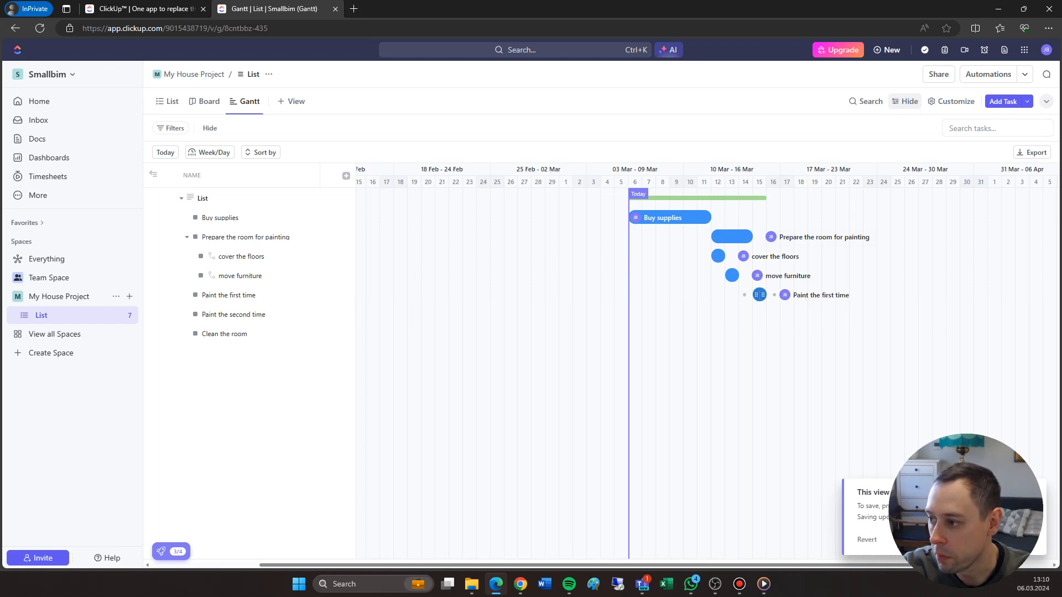
pyautogui.moveTo(763, 295)
pyautogui.mouseDown()
pyautogui.moveTo(803, 295)
pyautogui.moveTo(791, 295)
pyautogui.mouseUp()
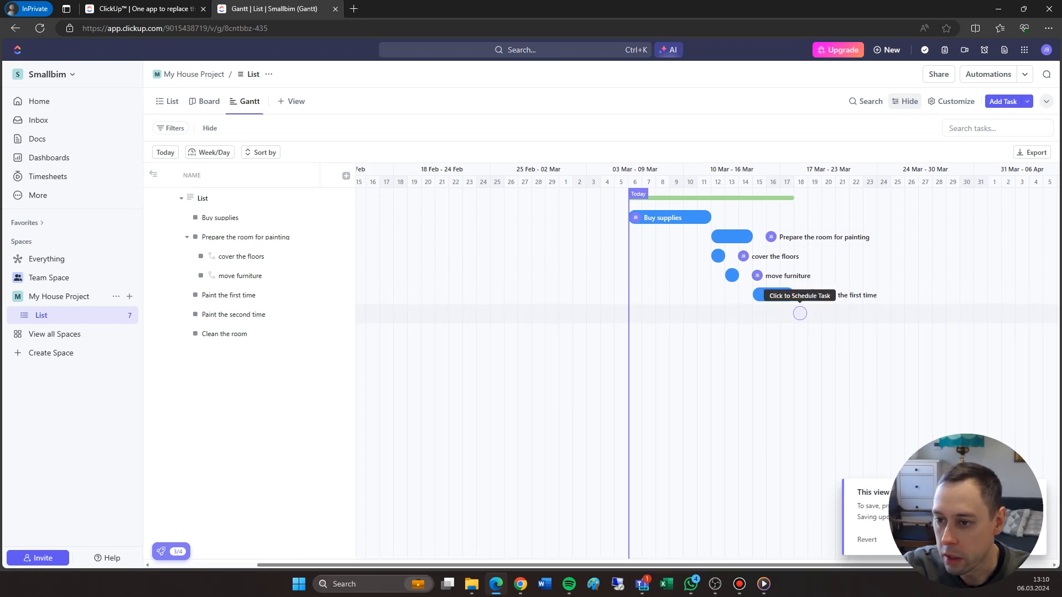
pyautogui.click(799, 313)
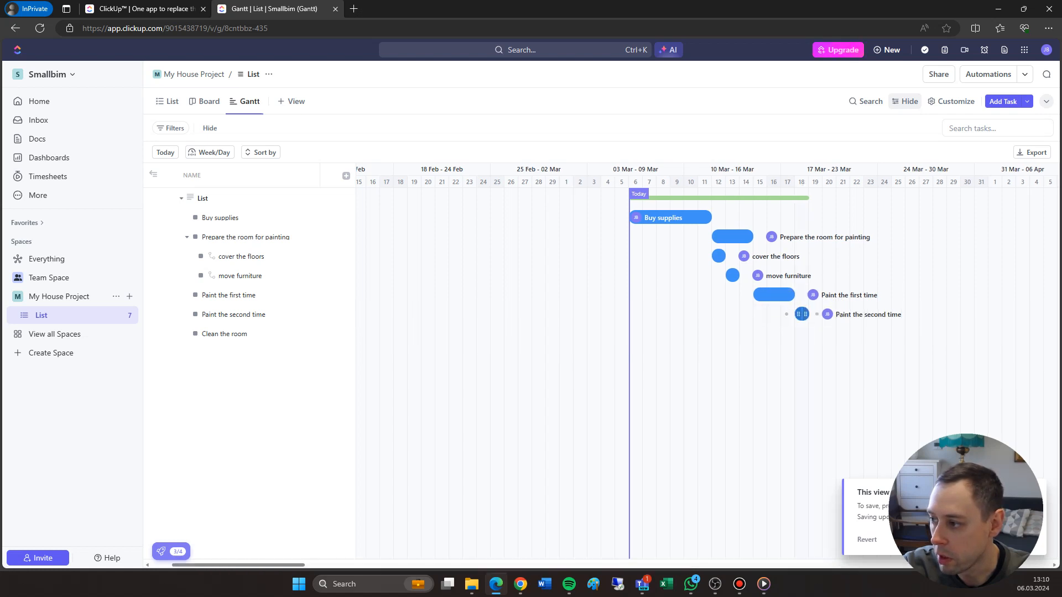
pyautogui.moveTo(803, 314); pyautogui.dragTo(832, 314)
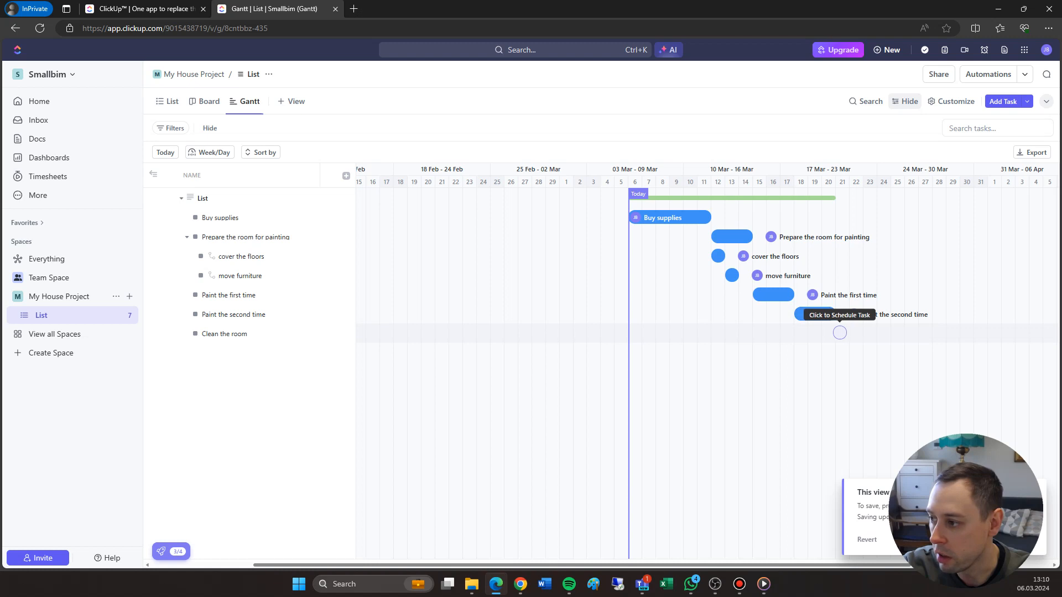
pyautogui.click(843, 333)
pyautogui.moveTo(847, 334); pyautogui.dragTo(859, 333)
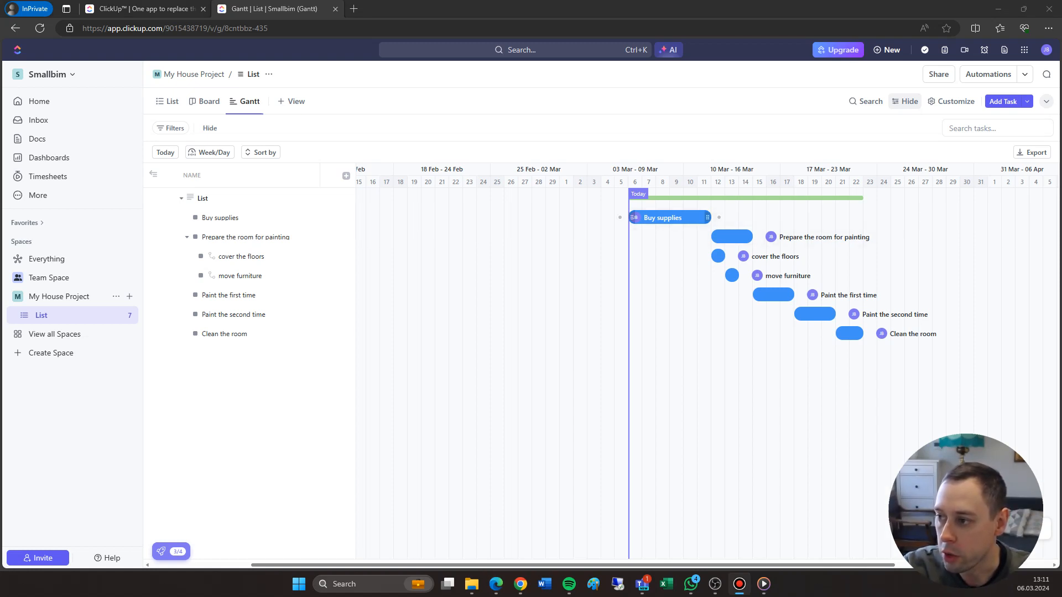
# Open the "Buy supplies" task from the Gantt chart, review its start and due dates, and return to the chart
pyautogui.moveTo(669, 218)
pyautogui.mouseDown()
pyautogui.moveTo(691, 218)
pyautogui.moveTo(669, 217)
pyautogui.mouseUp()
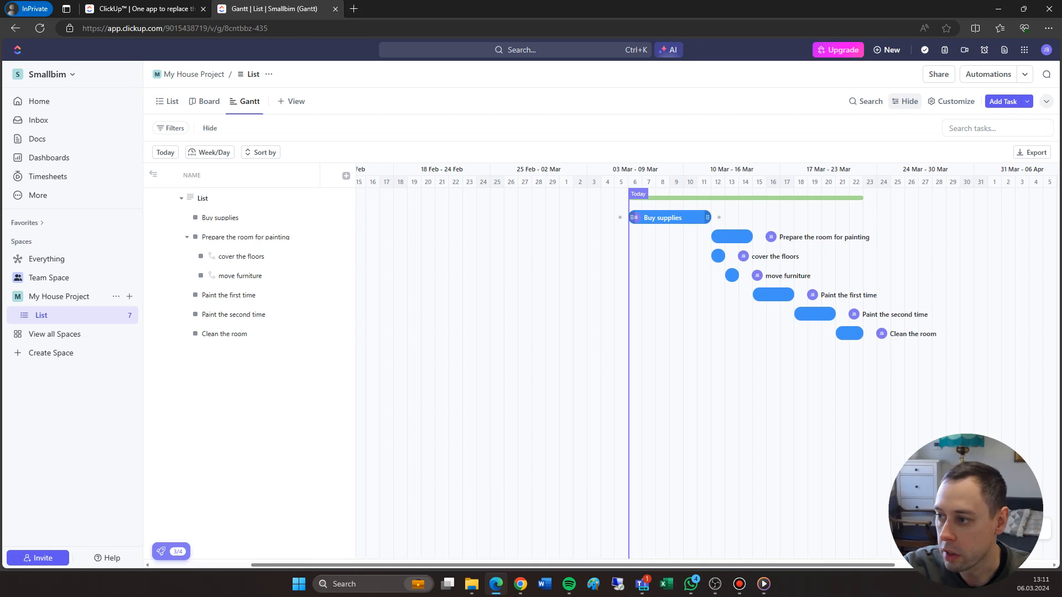
pyautogui.click(669, 217)
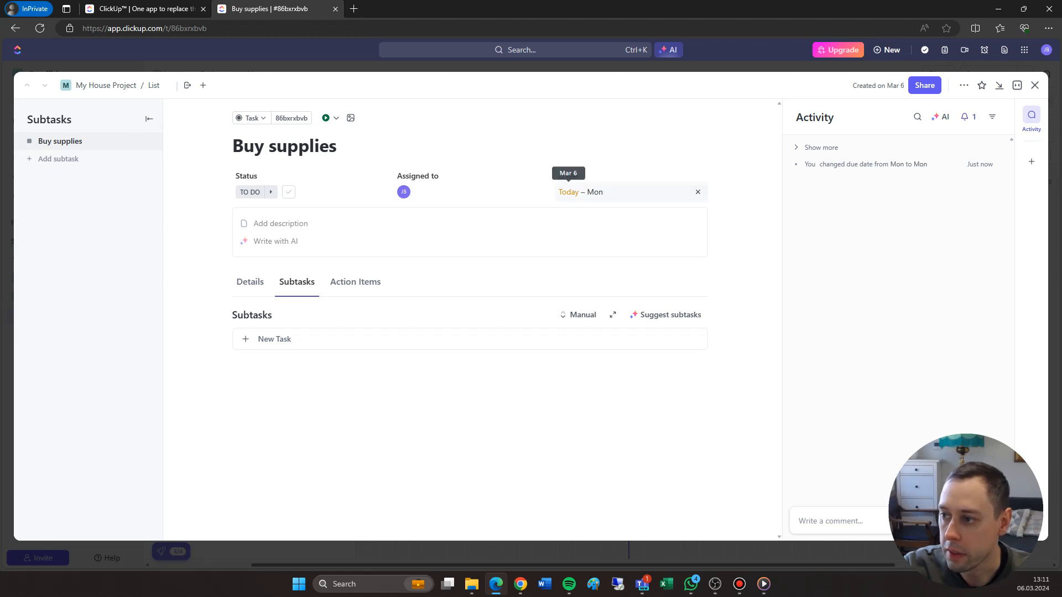
pyautogui.click(568, 192)
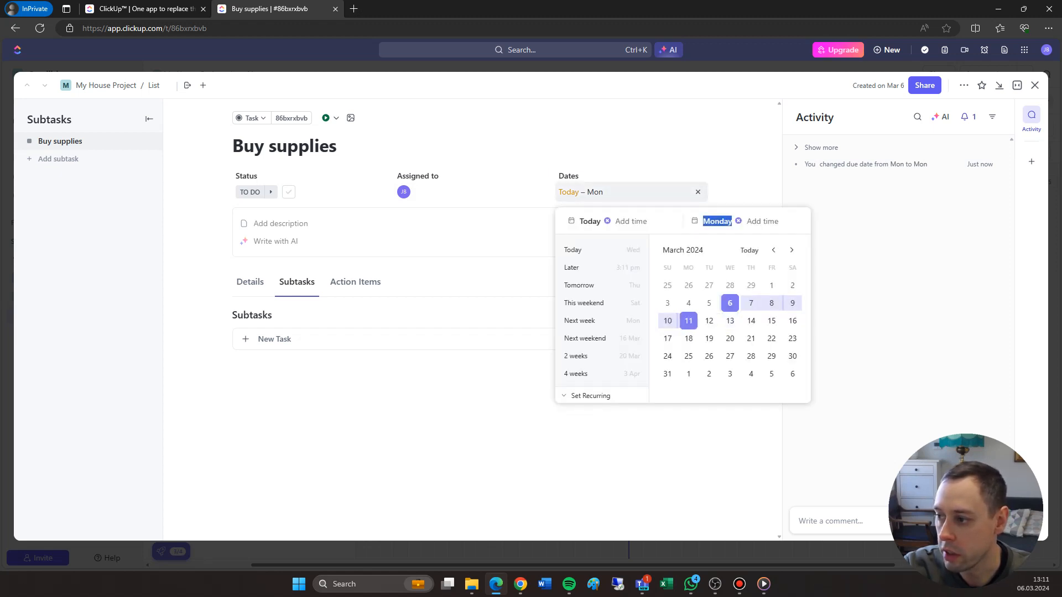
pyautogui.press('Escape')
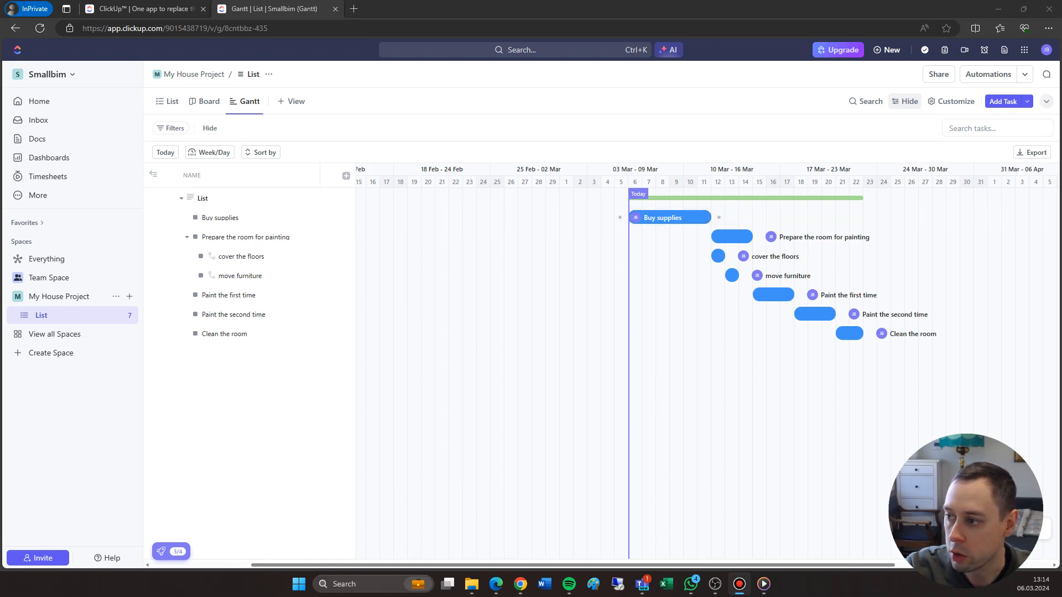
pyautogui.hotkey('alt', 'Tab')
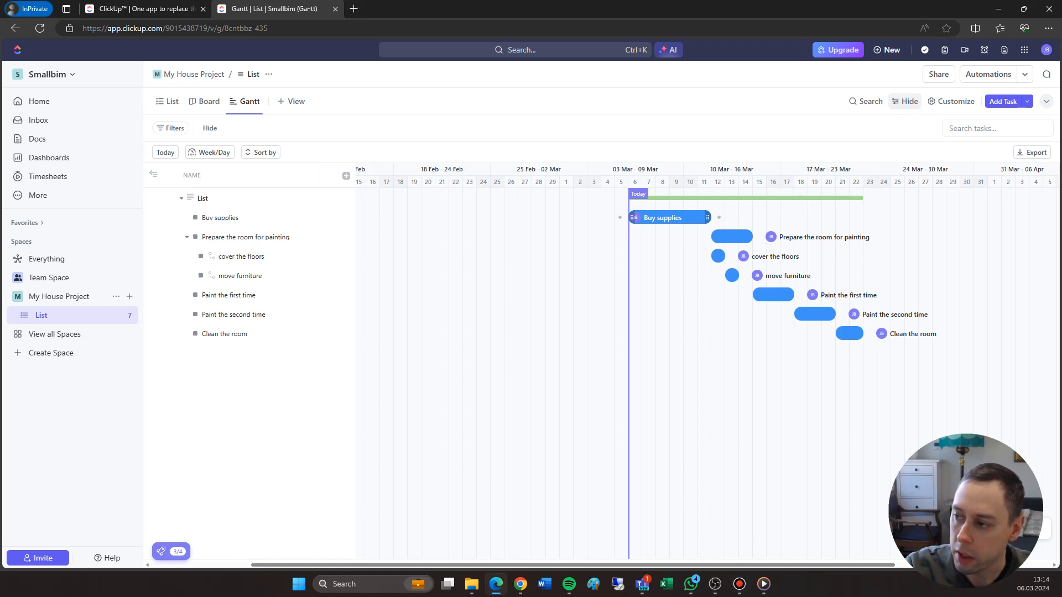
# Link the five main tasks in sequence with finish-to-start dependencies, from "Buy supplies" through to "Clean the room"
pyautogui.moveTo(719, 218); pyautogui.dragTo(706, 236)
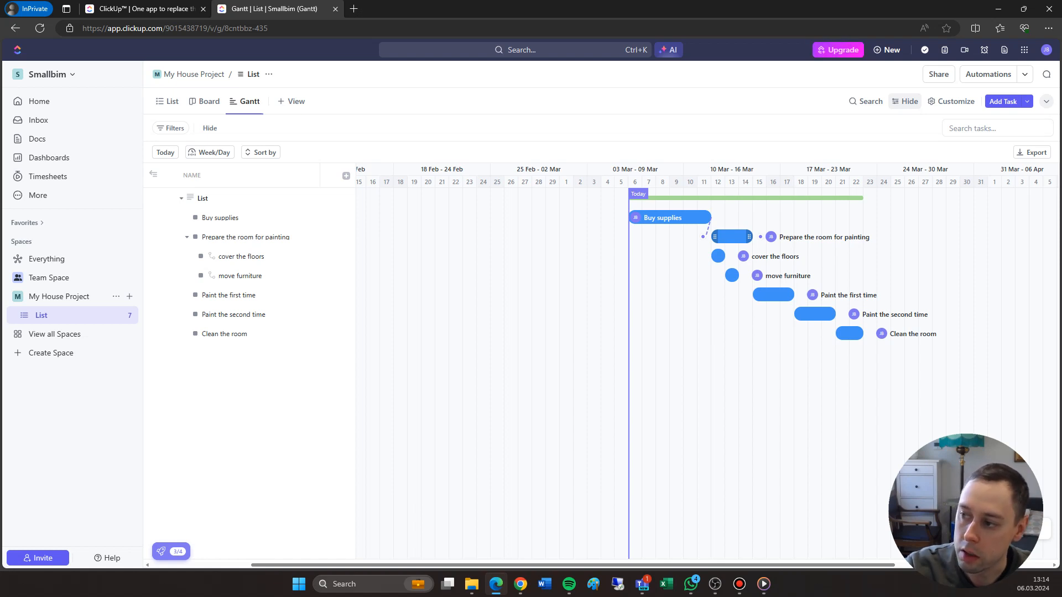
pyautogui.moveTo(705, 237); pyautogui.dragTo(704, 237)
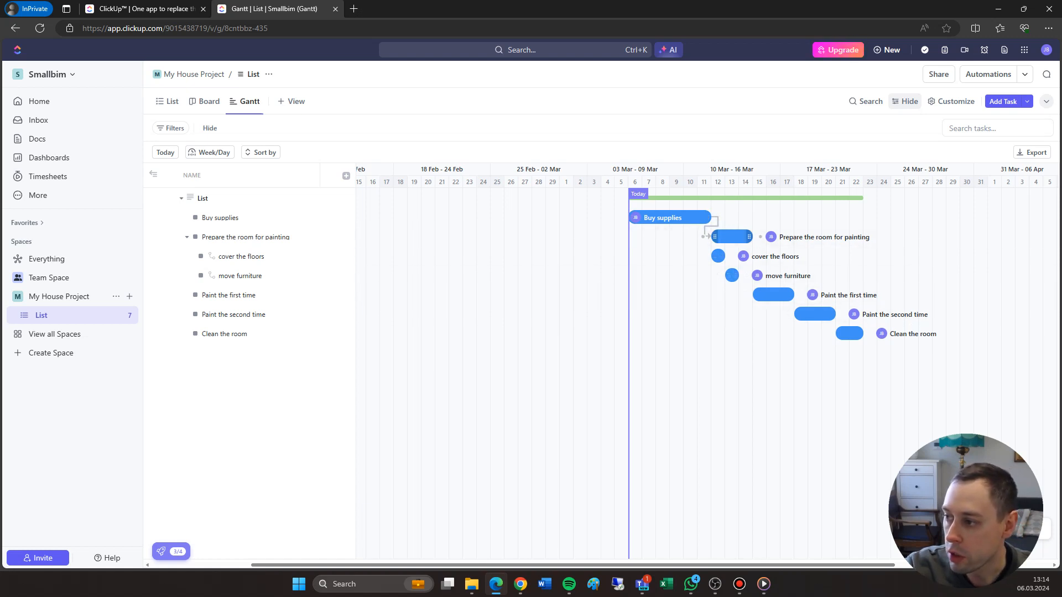
pyautogui.moveTo(751, 237); pyautogui.dragTo(745, 295)
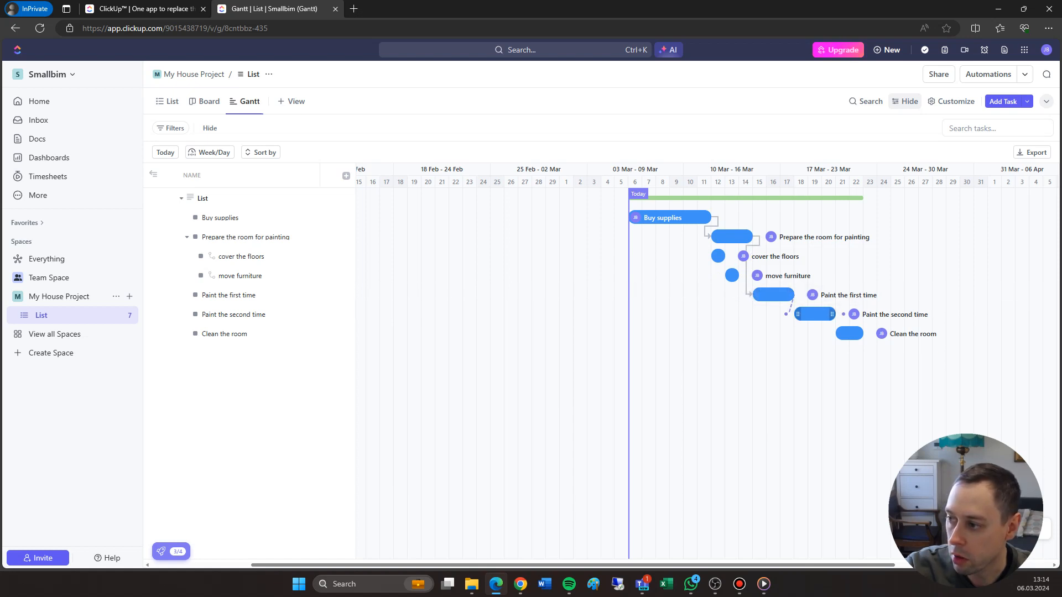
pyautogui.moveTo(843, 314); pyautogui.dragTo(829, 333)
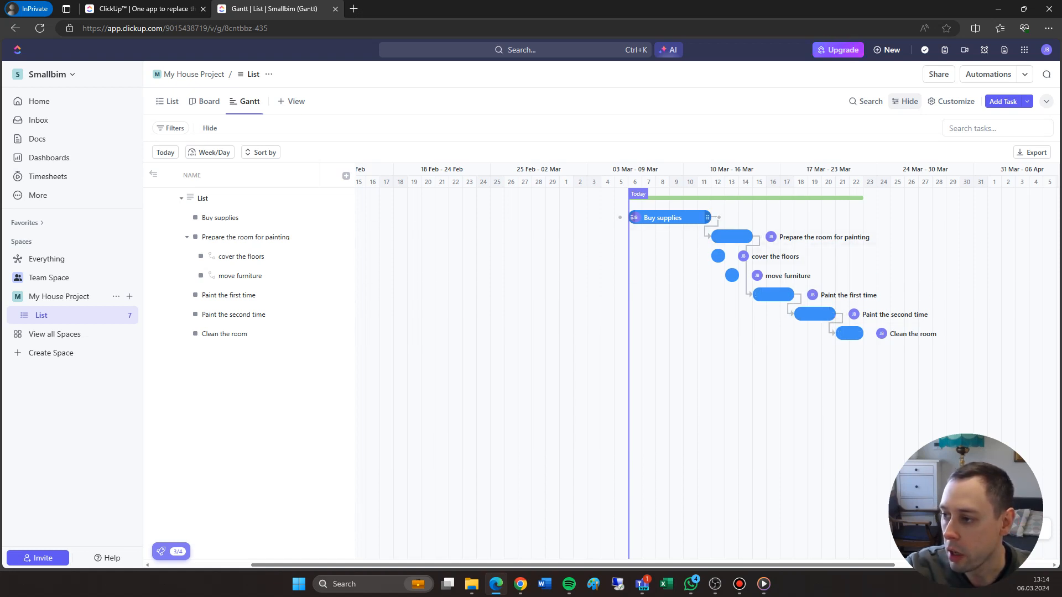
# Open the "Buy supplies" task, examine its blocking relationships, and close it
pyautogui.click(663, 217)
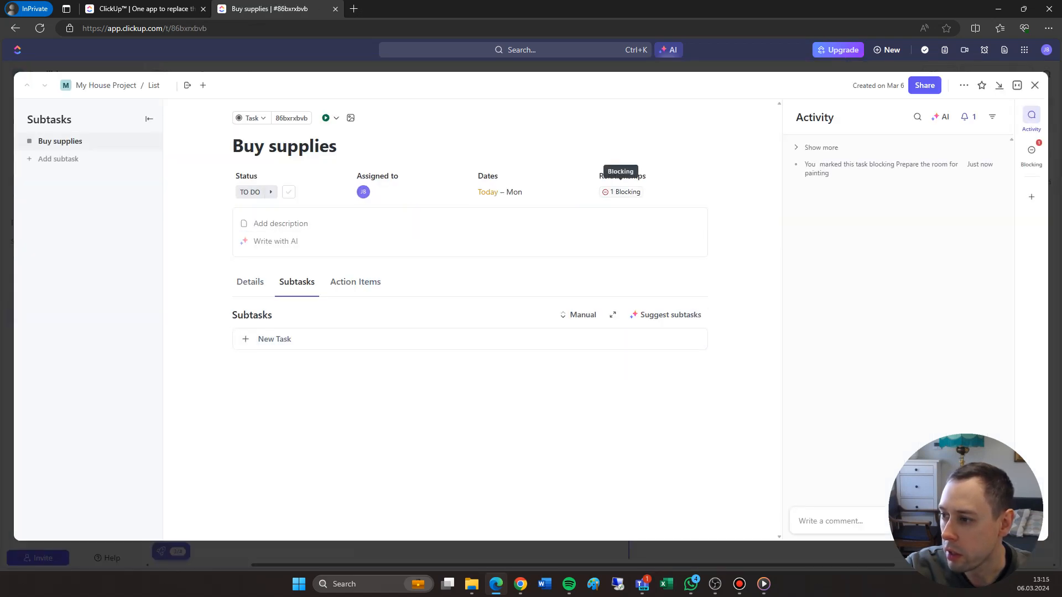
pyautogui.click(621, 192)
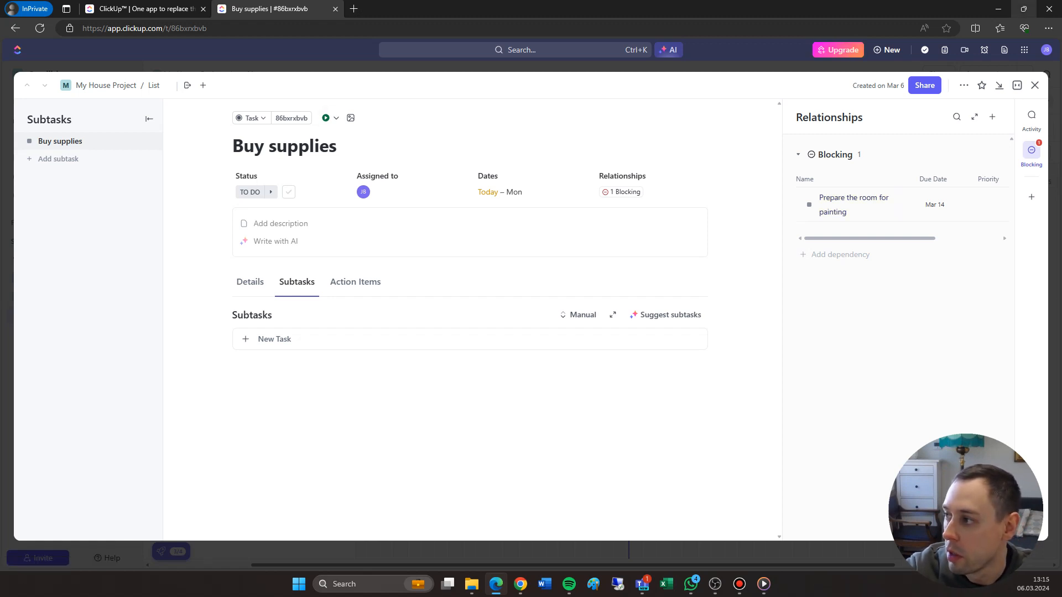
pyautogui.click(1035, 85)
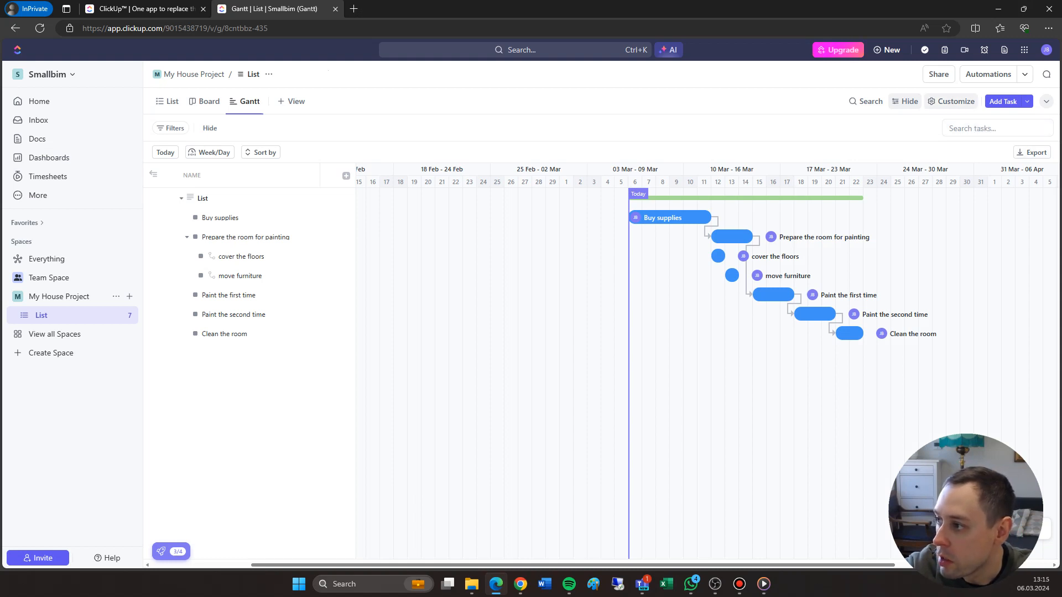
# Review the Gantt options, including the setting for rescheduling dependencies, and close the view customization
pyautogui.click(951, 101)
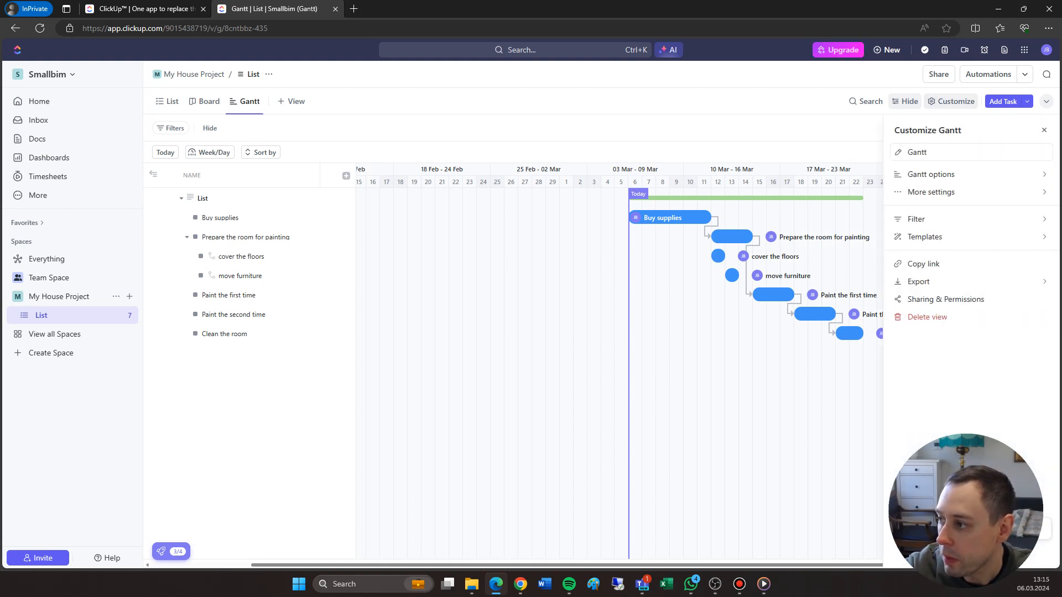
pyautogui.click(940, 174)
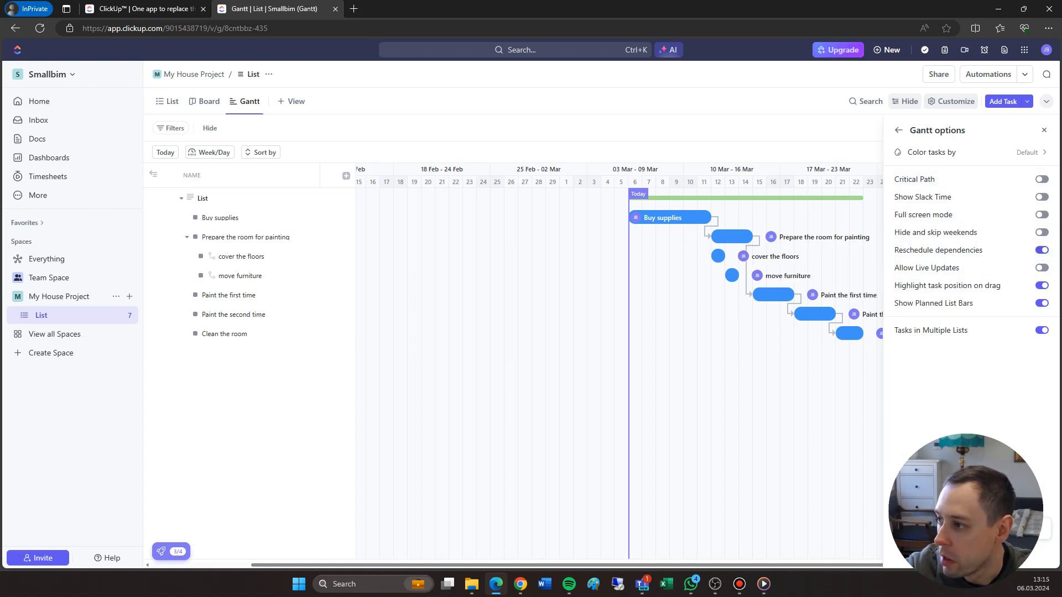
pyautogui.click(1044, 129)
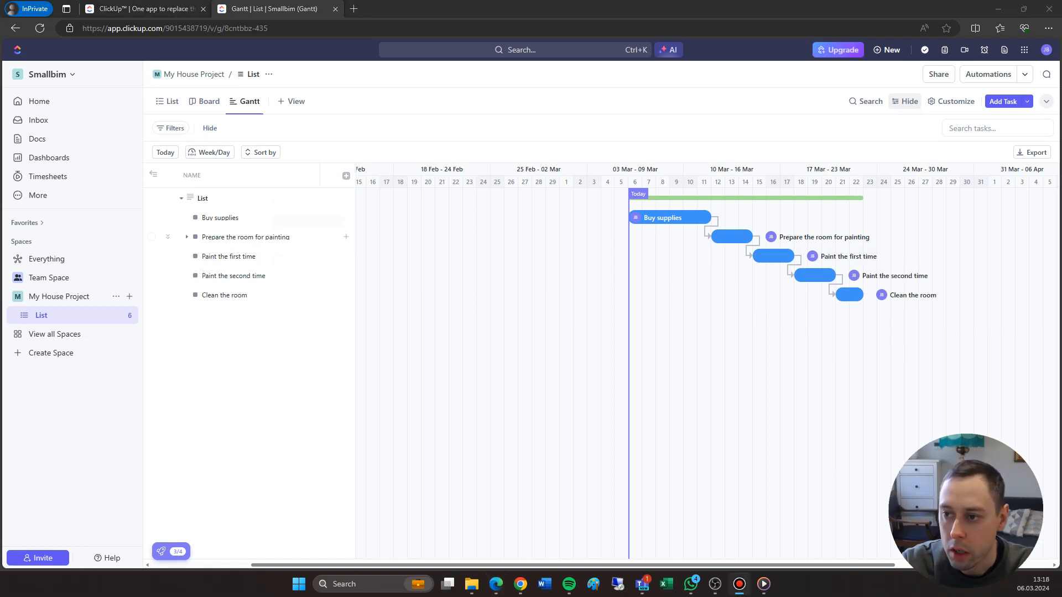
# Create a new task named "Room Painting is Finished" in the list from the Gantt view
pyautogui.click(346, 197)
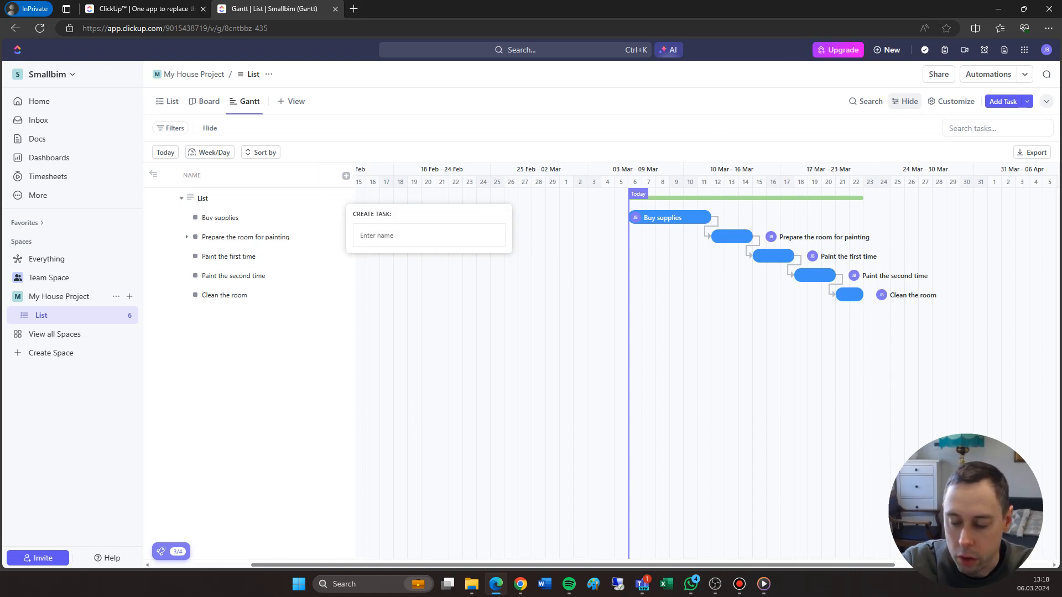
pyautogui.write('Room PAi')
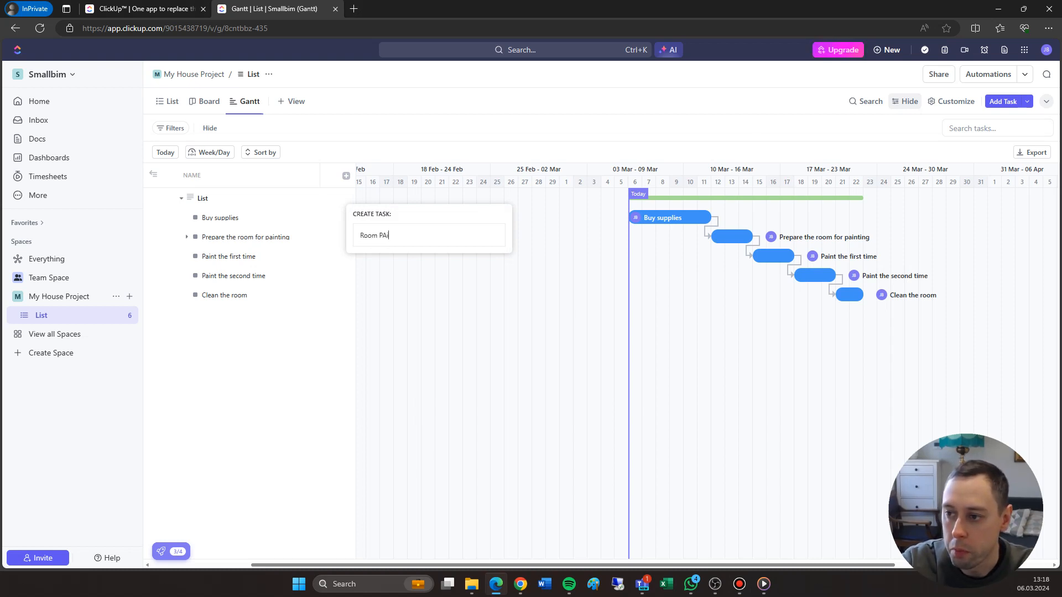
pyautogui.write('inting is ')
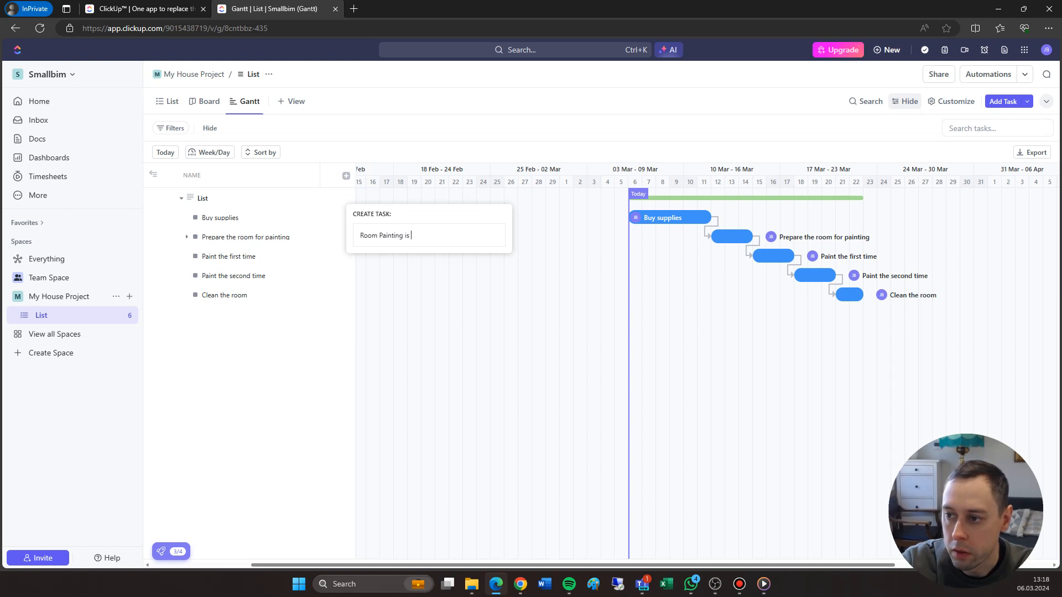
pyautogui.write('Finished')
pyautogui.press('Return')
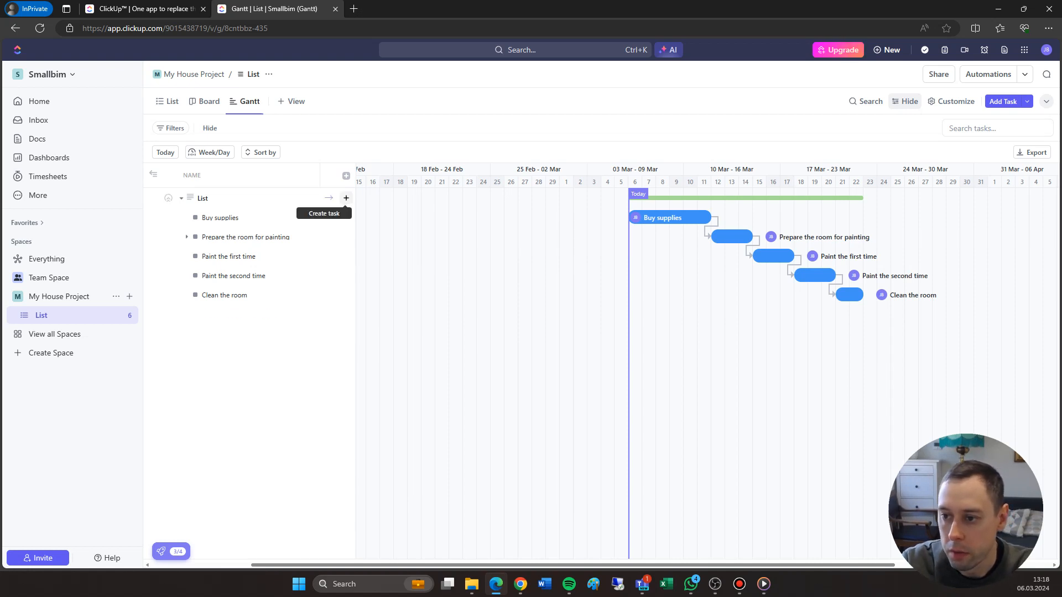
# Change the task type of "Room Painting is Finished" to Milestone and close the task
pyautogui.click(239, 315)
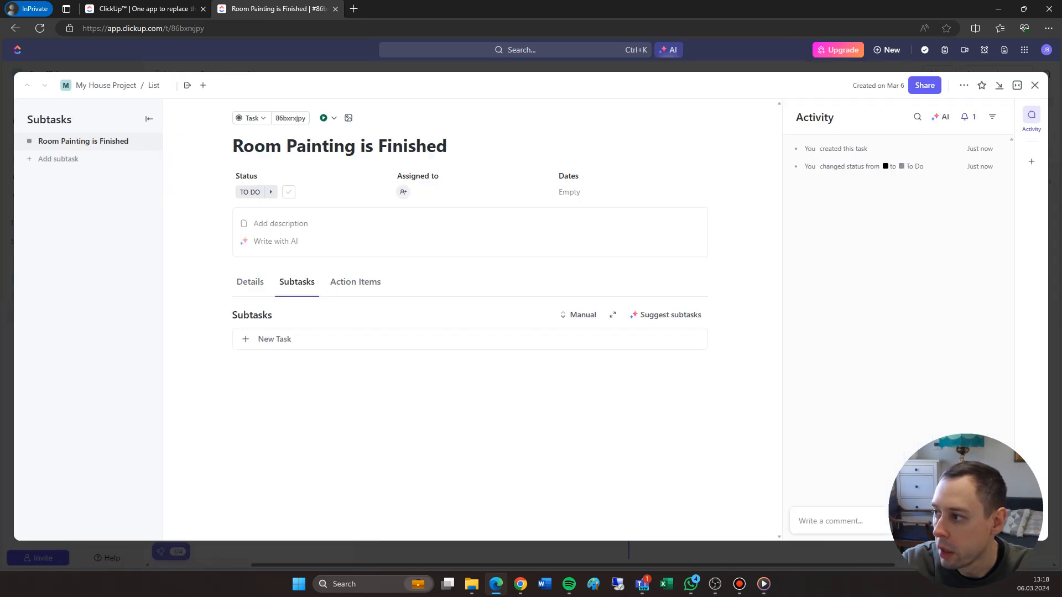
pyautogui.click(964, 85)
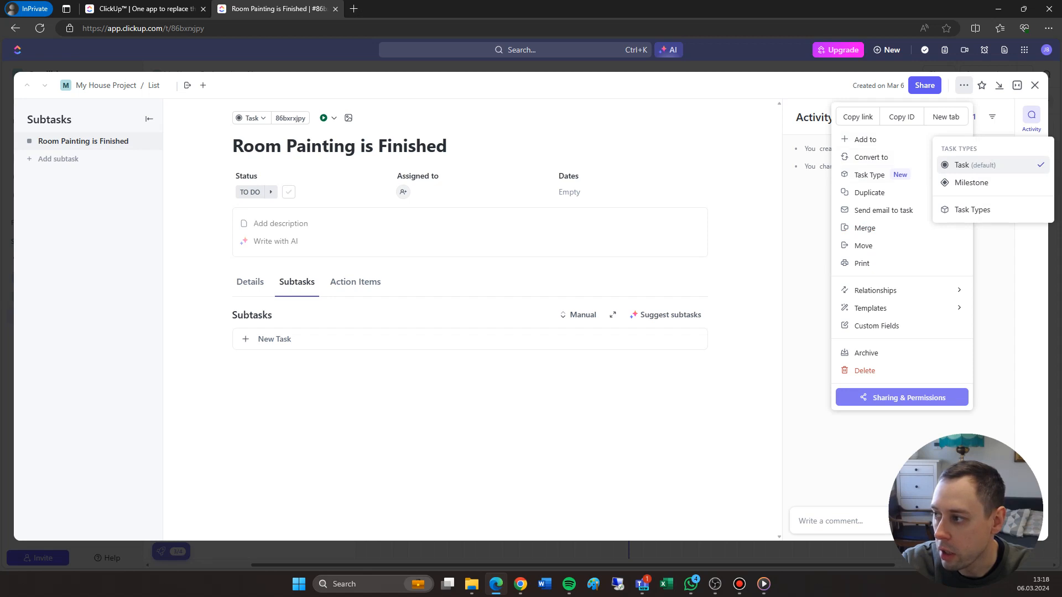
pyautogui.click(971, 183)
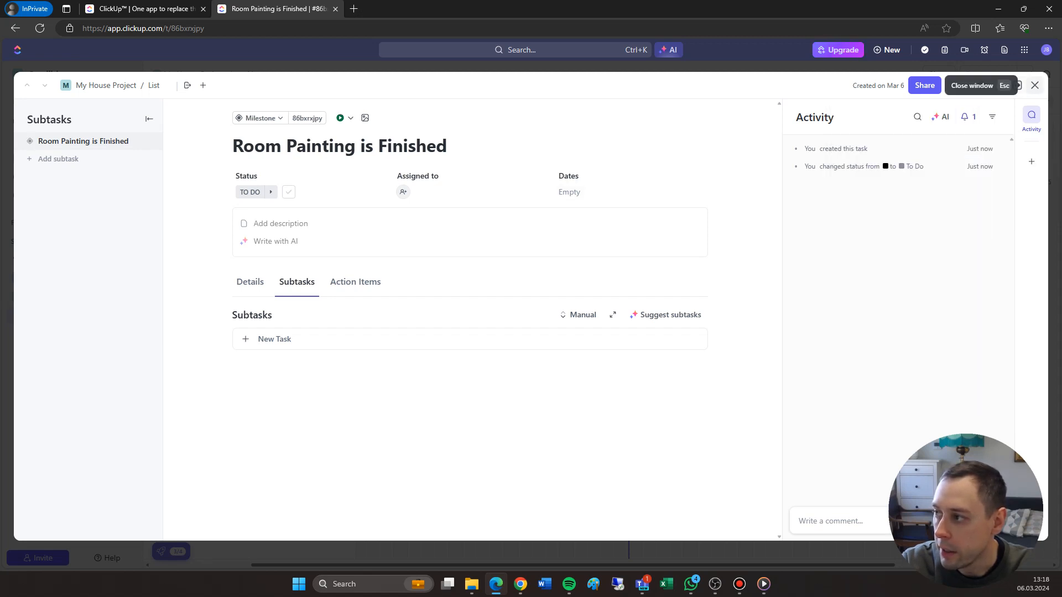
pyautogui.click(1035, 85)
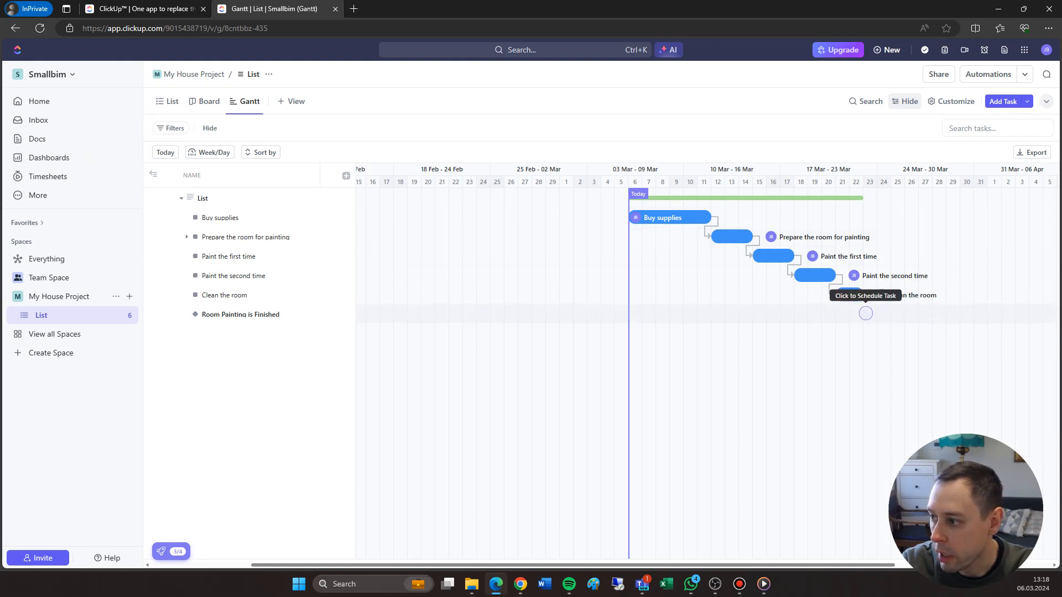
# Schedule the "Room Painting is Finished" milestone on 23 March and make it dependent on "Clean the room"
pyautogui.click(870, 313)
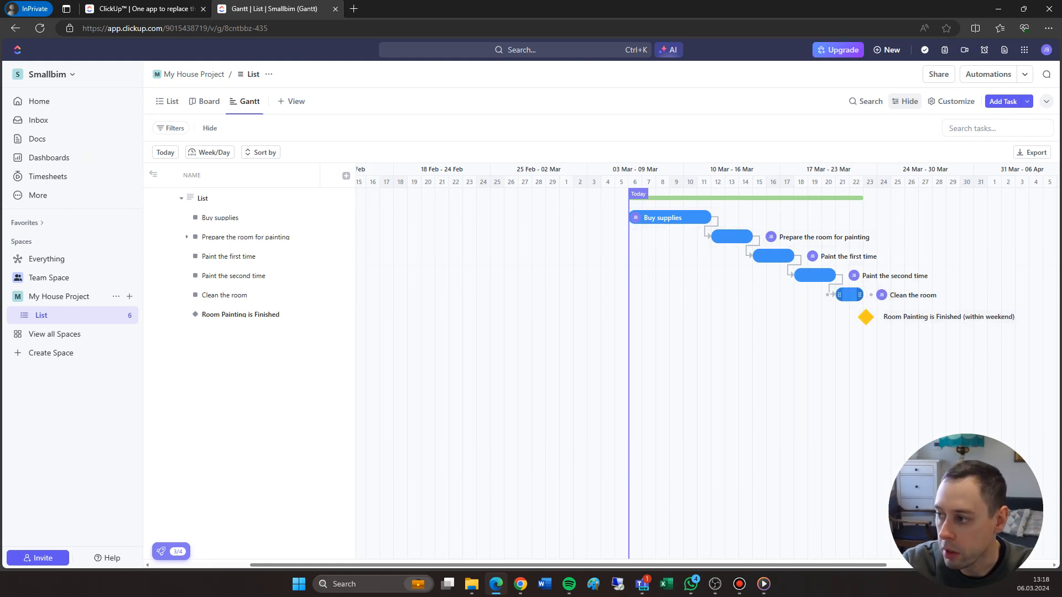
pyautogui.moveTo(871, 295); pyautogui.dragTo(850, 314)
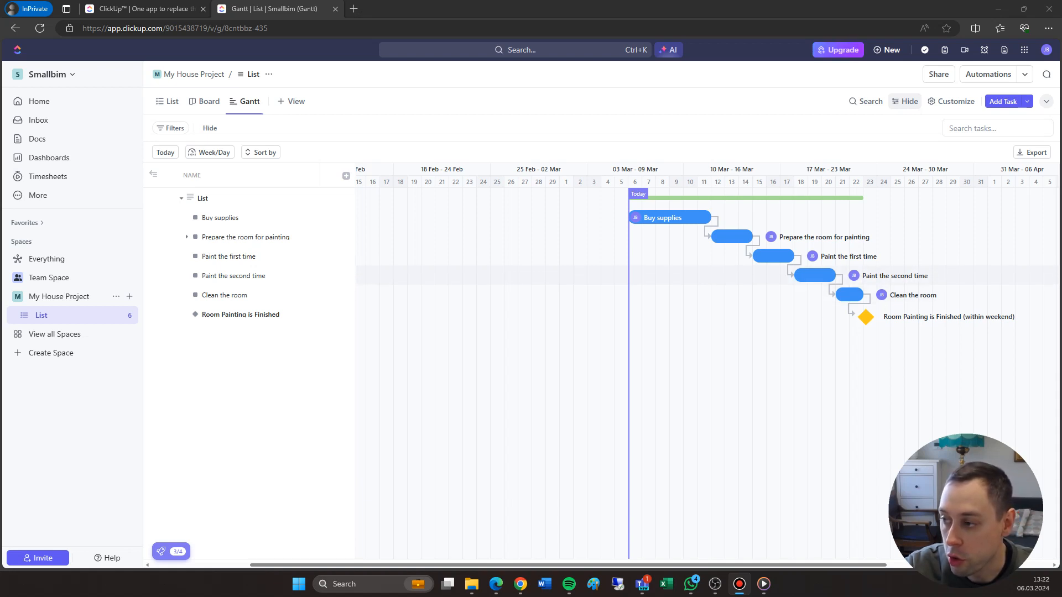
# Extend "Buy supplies" to 13 March and shift "Prepare the room for painting" to 11–13 March in the Gantt chart
pyautogui.moveTo(707, 217)
pyautogui.mouseDown()
pyautogui.moveTo(683, 217)
pyautogui.moveTo(735, 217)
pyautogui.moveTo(742, 237)
pyautogui.moveTo(717, 237)
pyautogui.mouseUp()
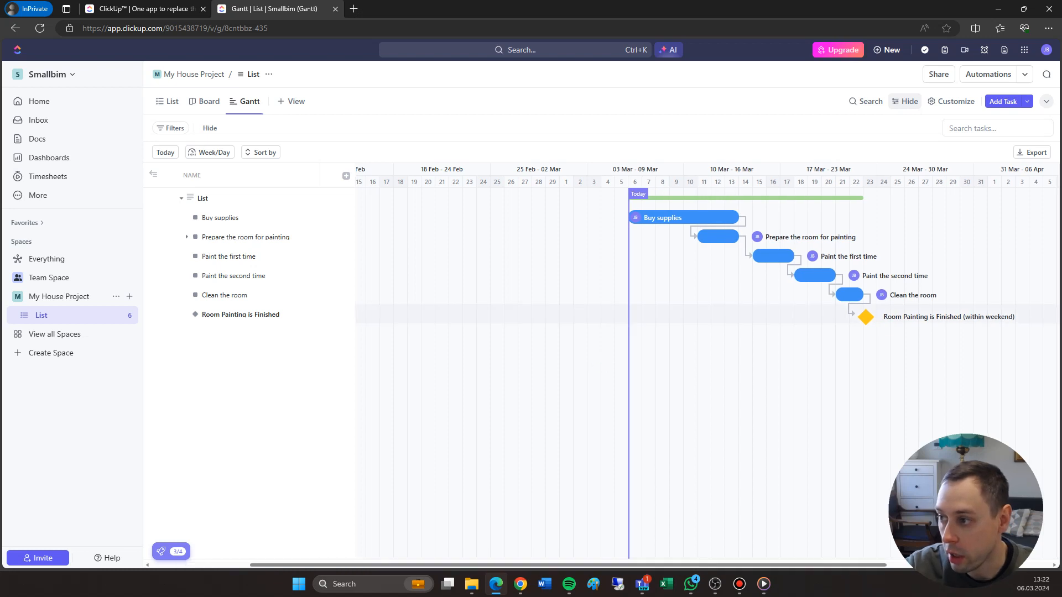